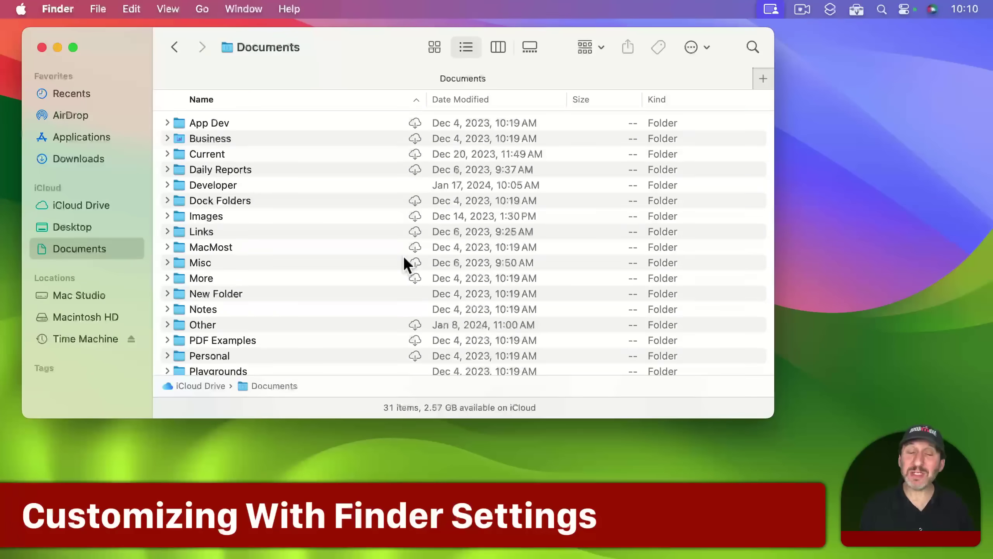
# Step: In the Finder settings, show Pictures and hide AirDrop in the sidebar's Favorites
pyautogui.click(62, 7)
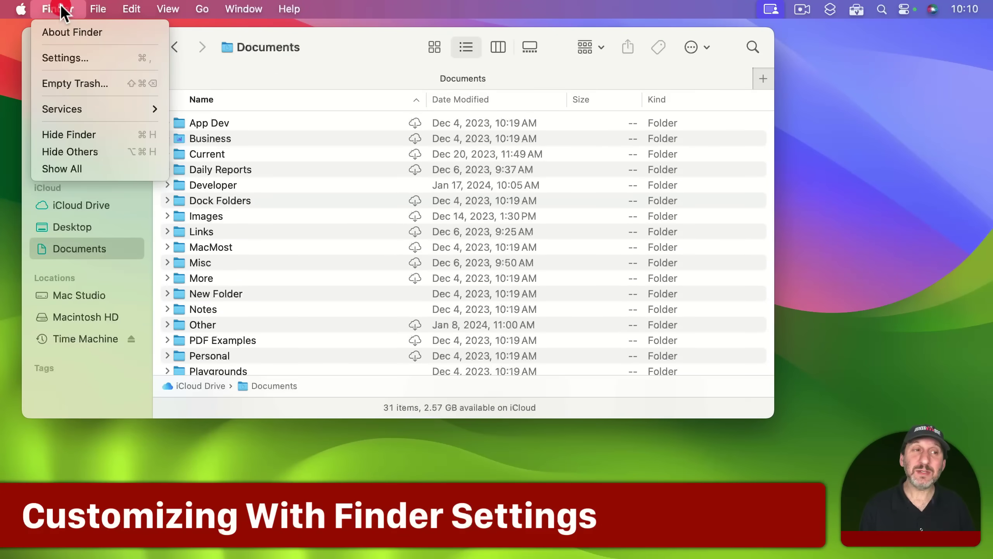
pyautogui.click(83, 59)
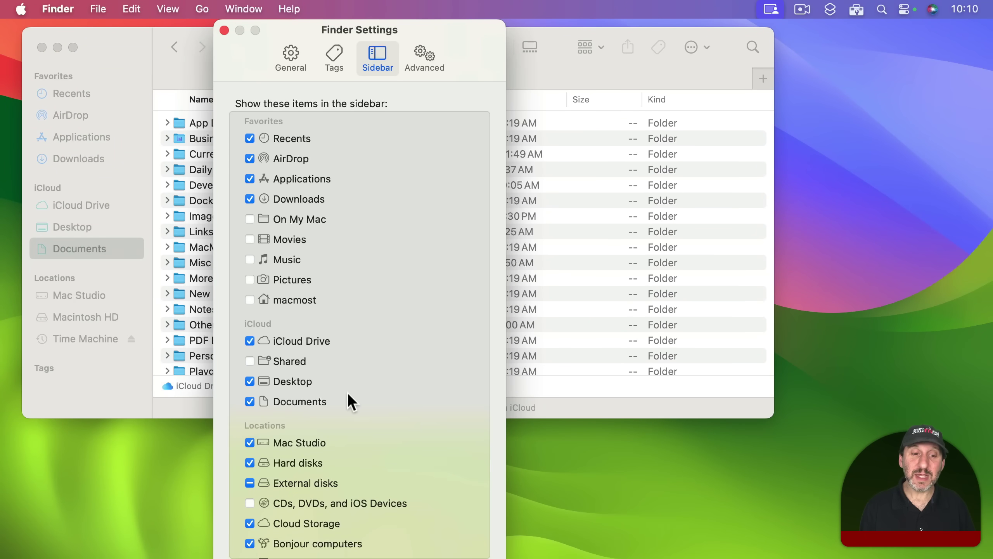
pyautogui.scroll(-3, 347, 392)
pyautogui.scroll(3, 348, 392)
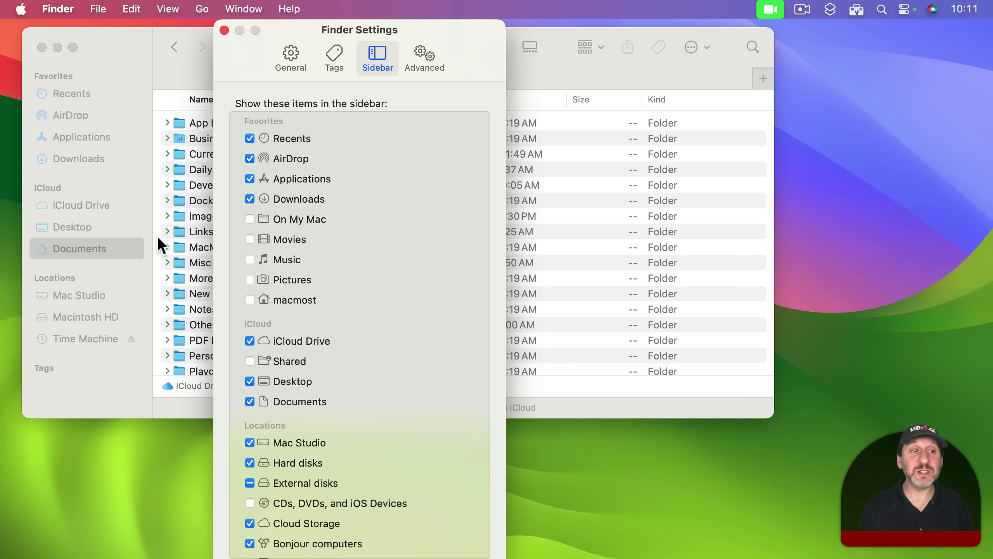
pyautogui.click(250, 279)
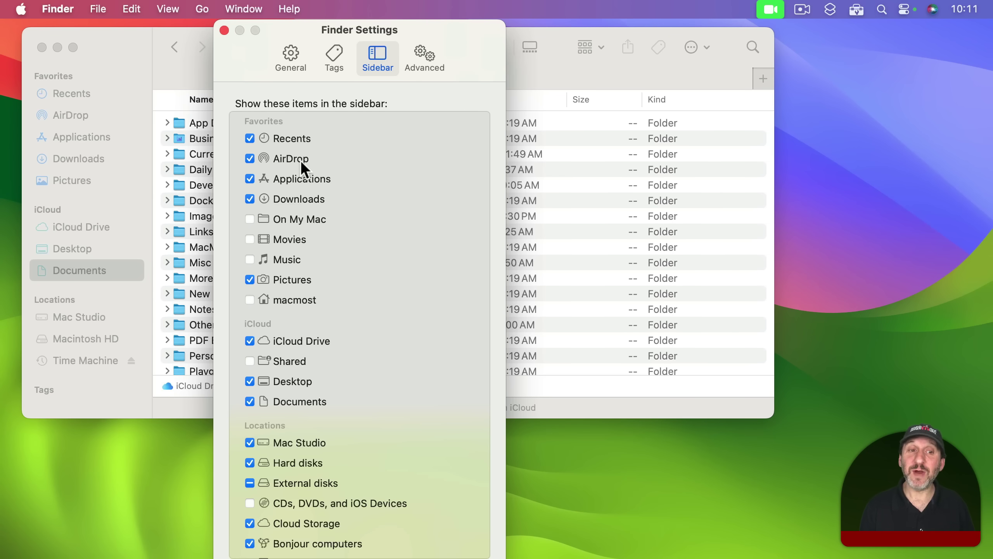
pyautogui.click(249, 158)
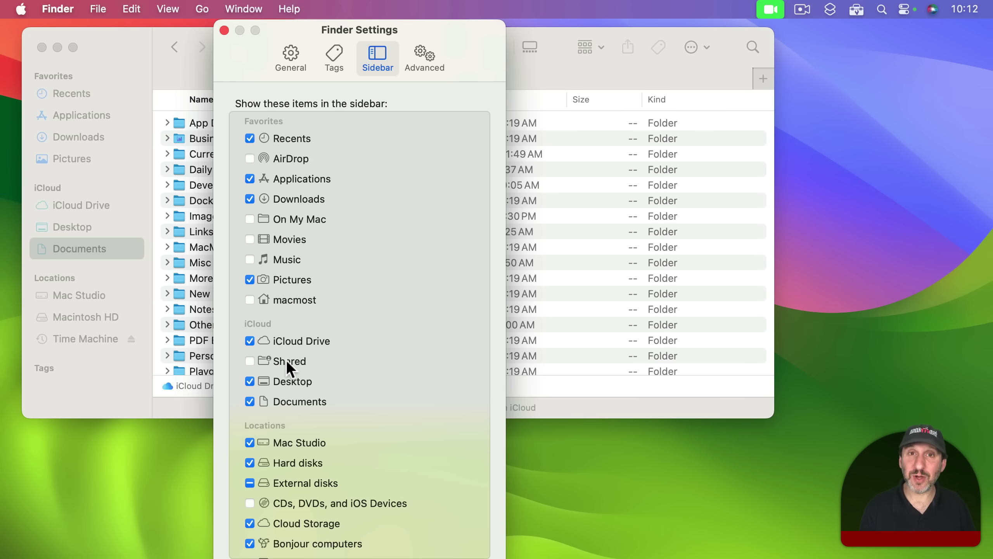
pyautogui.scroll(-3, 286, 360)
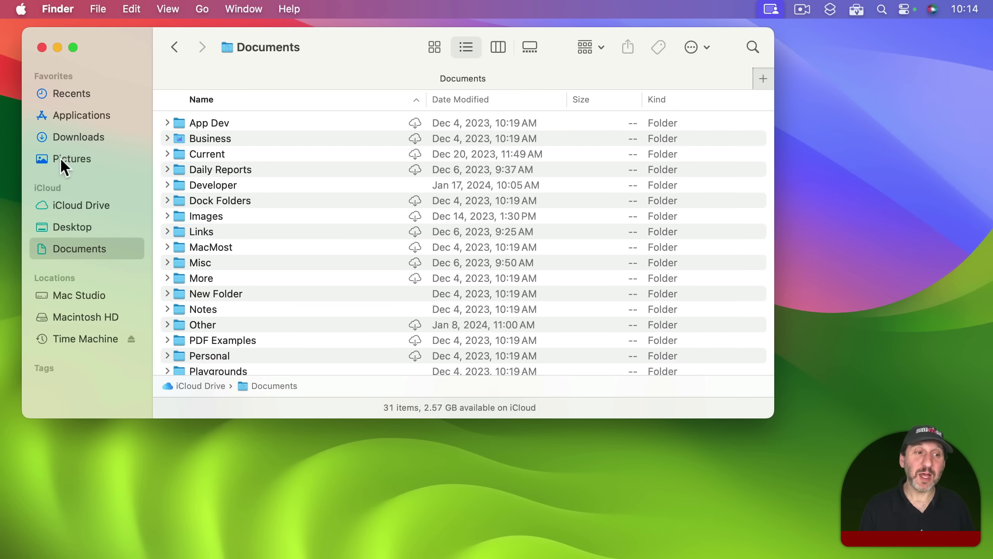
# Step: Move Pictures above Downloads and Documents between them in the sidebar's Favorites, and check the Documents folder's path
pyautogui.moveTo(60, 158); pyautogui.dragTo(71, 133)
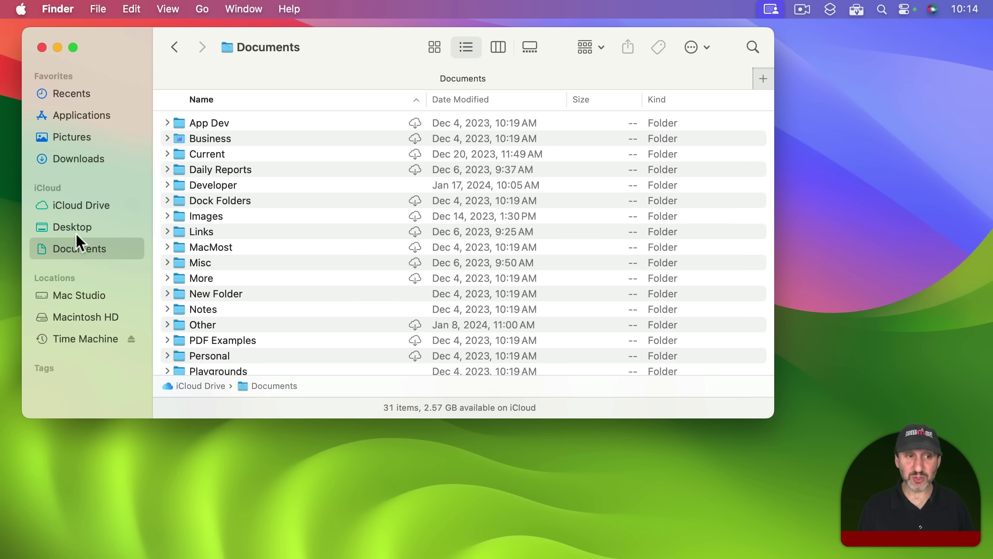
pyautogui.moveTo(72, 250); pyautogui.dragTo(78, 157)
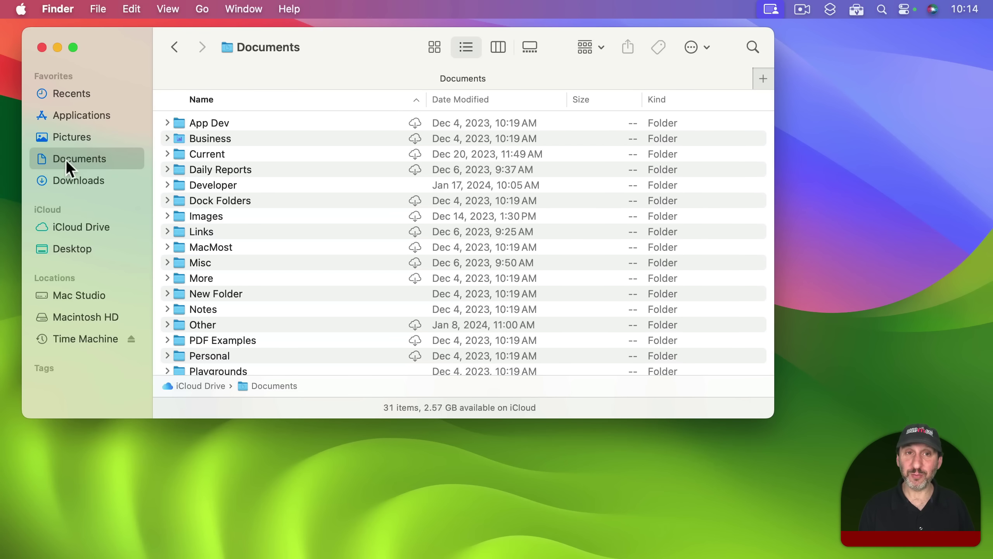
pyautogui.keyDown('super'); pyautogui.click(282, 37); pyautogui.keyUp('super')
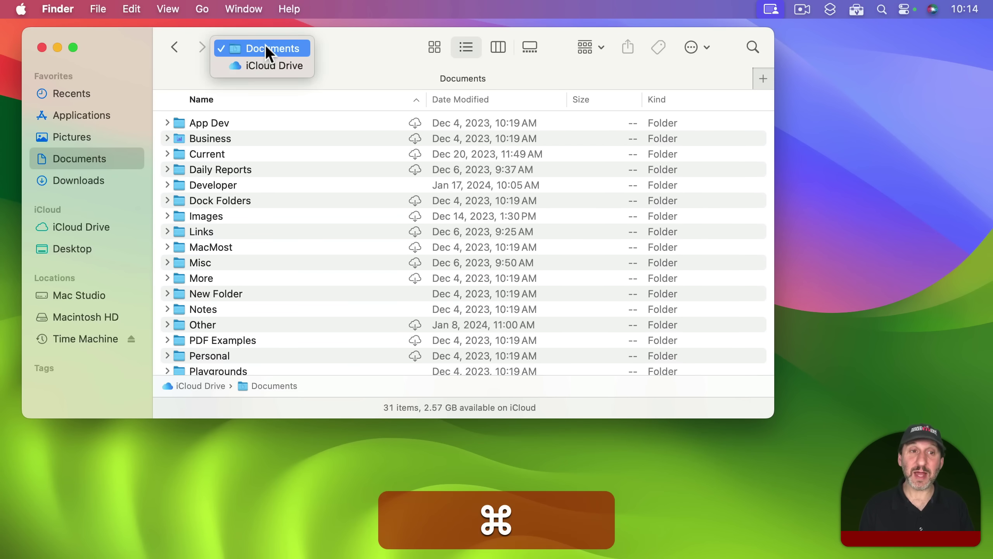
pyautogui.click(346, 55)
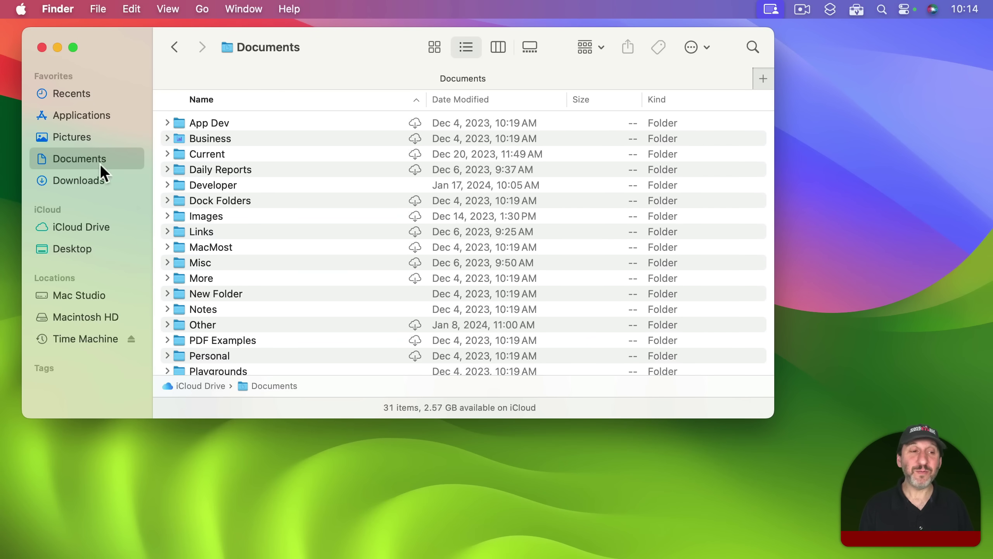
# Step: Remove the Pictures folder from the sidebar's Favorites
pyautogui.moveTo(71, 138)
pyautogui.mouseDown()
pyautogui.moveTo(85, 183)
pyautogui.moveTo(81, 234)
pyautogui.moveTo(80, 151)
pyautogui.moveTo(74, 131)
pyautogui.moveTo(57, 137)
pyautogui.mouseUp()
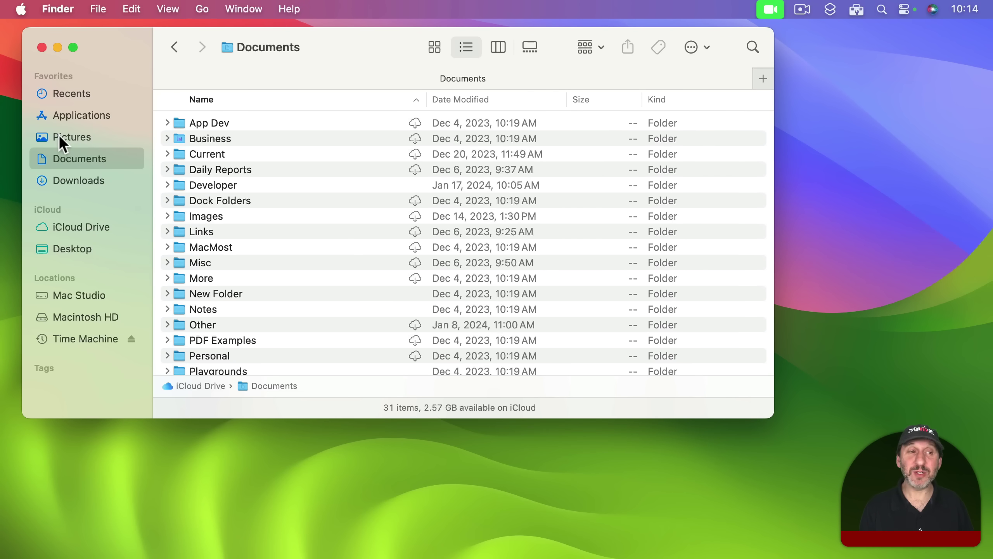
pyautogui.moveTo(67, 137)
pyautogui.mouseDown()
pyautogui.moveTo(309, 140)
pyautogui.moveTo(33, 143)
pyautogui.moveTo(78, 134)
pyautogui.mouseUp()
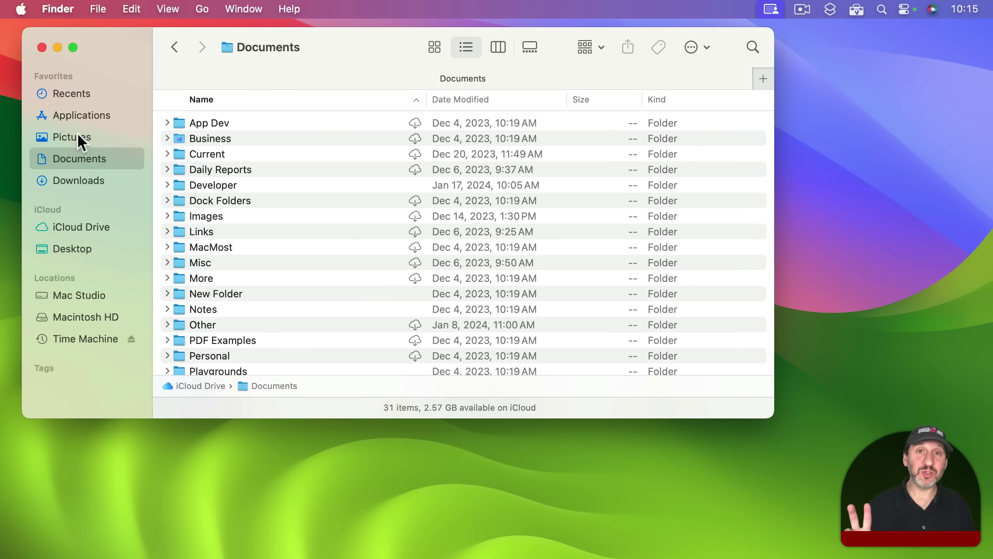
pyautogui.keyDown('ctrl'); pyautogui.click(79, 134); pyautogui.keyUp('ctrl')
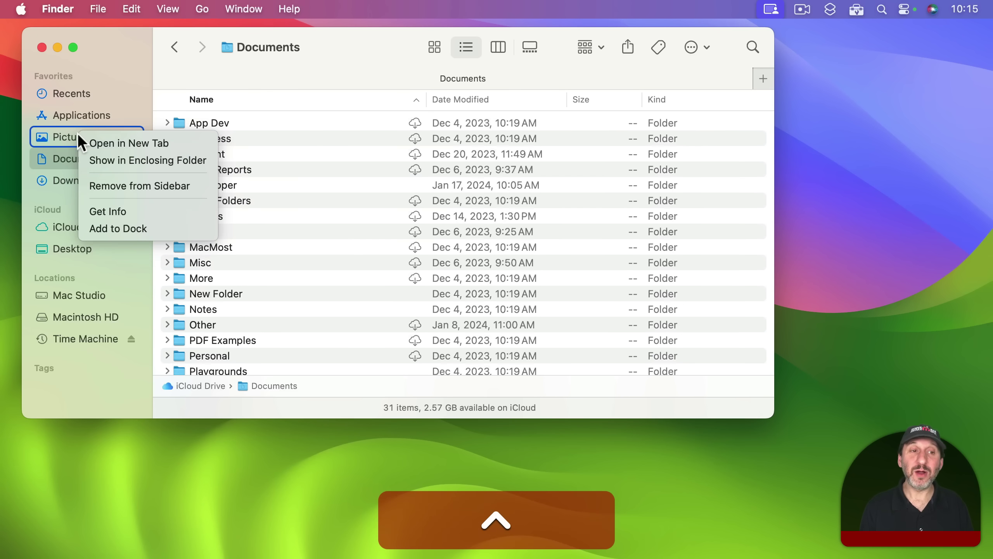
pyautogui.click(125, 181)
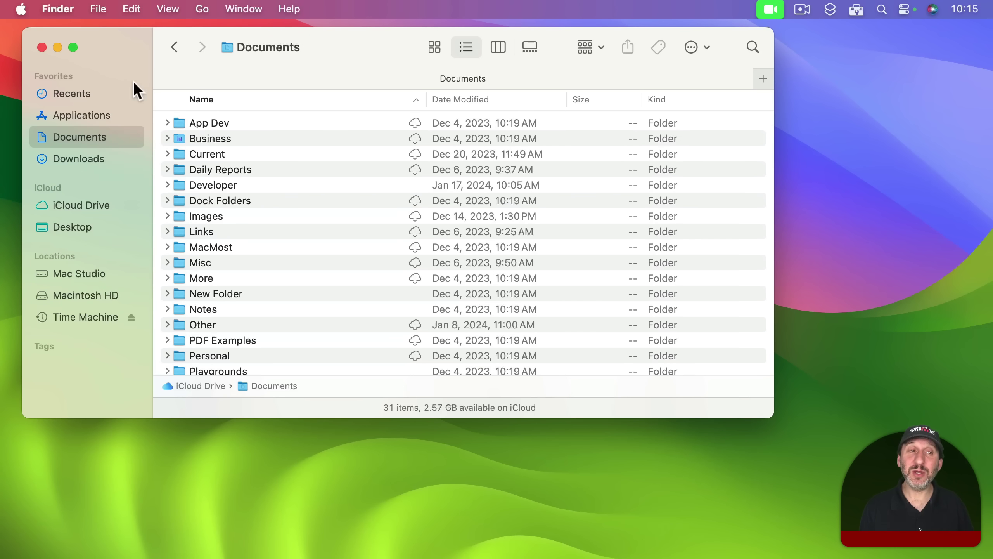
# Step: Collapse the sidebar's Favorites section and expand it again
pyautogui.moveTo(65, 74)
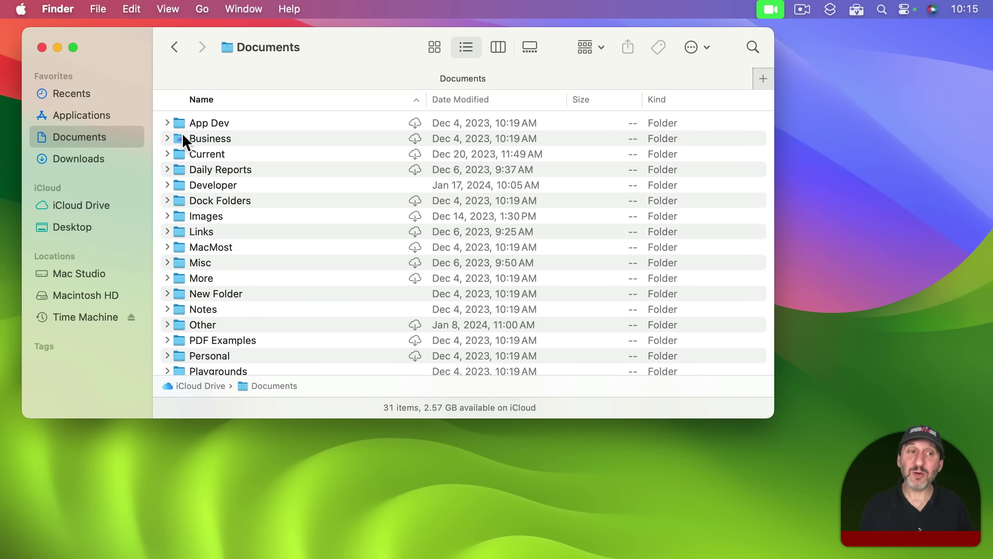
pyautogui.click(138, 75)
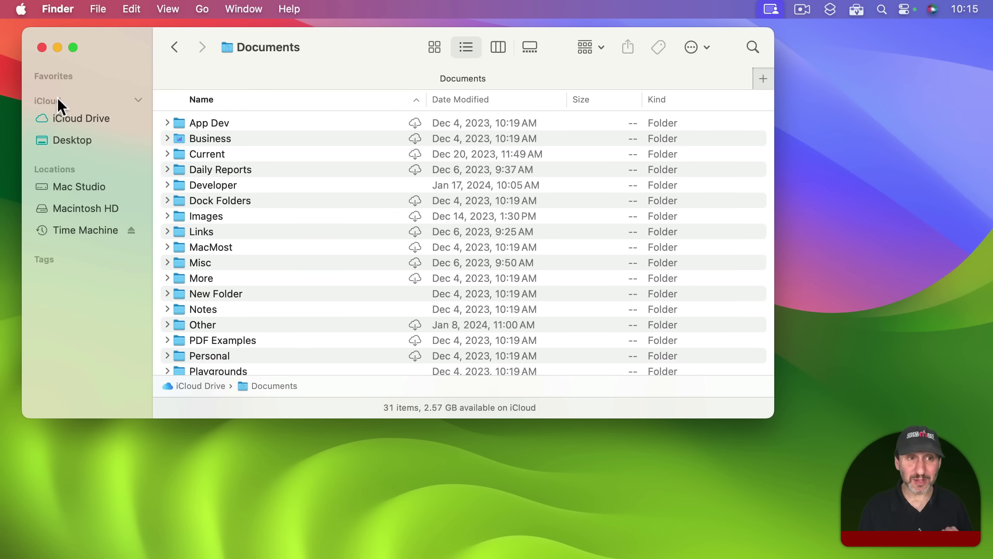
pyautogui.click(139, 76)
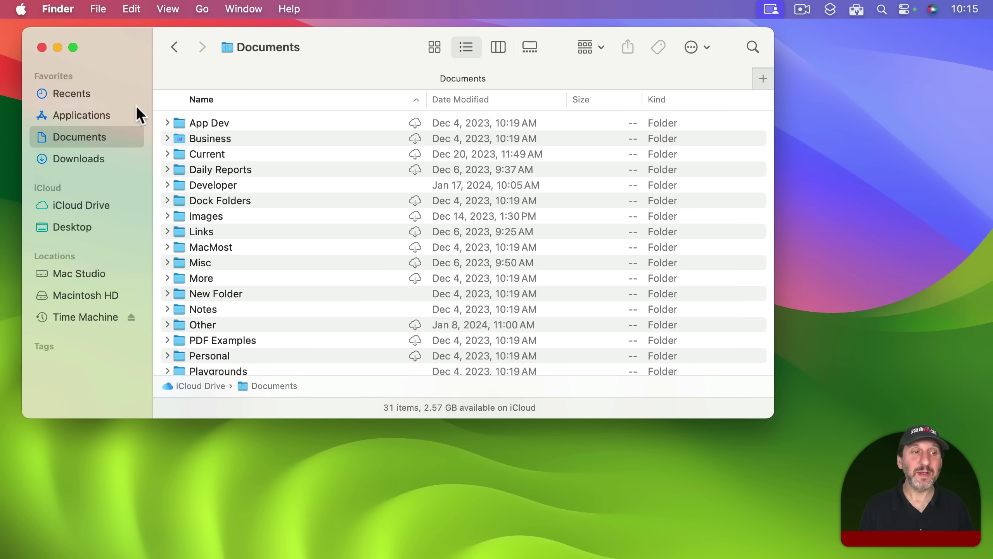
# Step: Expand the sidebar's Tags section and look through the tags it lists
pyautogui.click(139, 345)
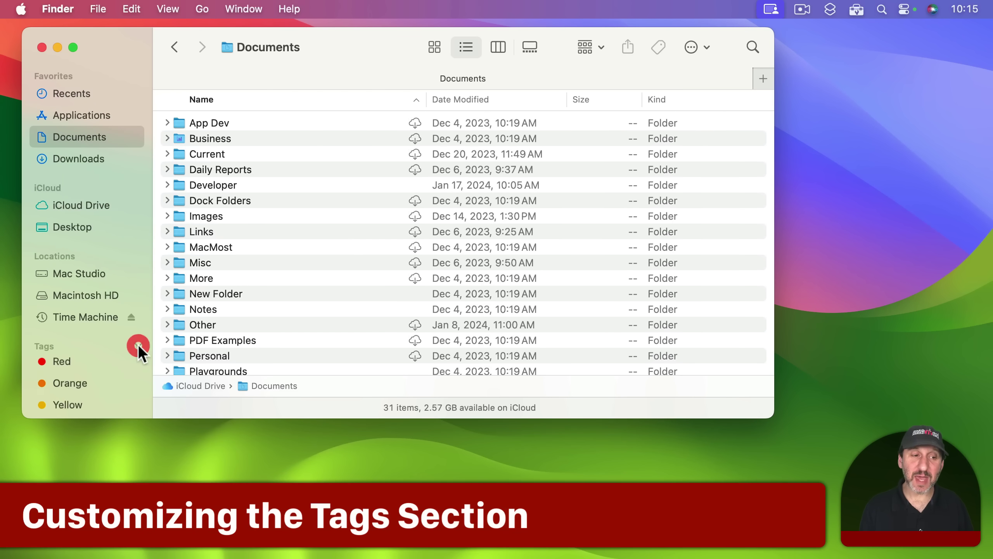
pyautogui.scroll(-2, 109, 377)
pyautogui.scroll(-1, 109, 375)
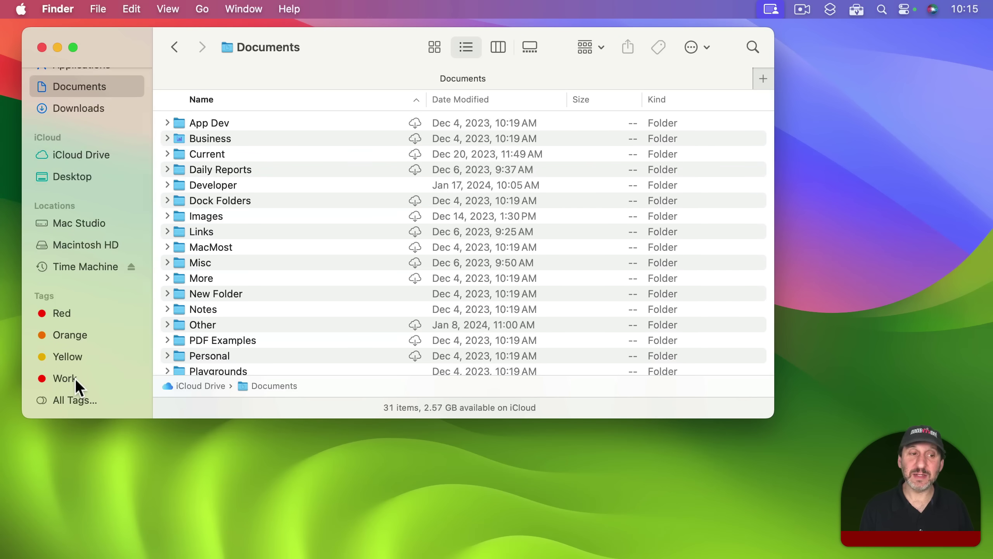
# Step: Turn off Recent Tags for the sidebar in the Finder settings and close them
pyautogui.click(57, 9)
pyautogui.click(67, 53)
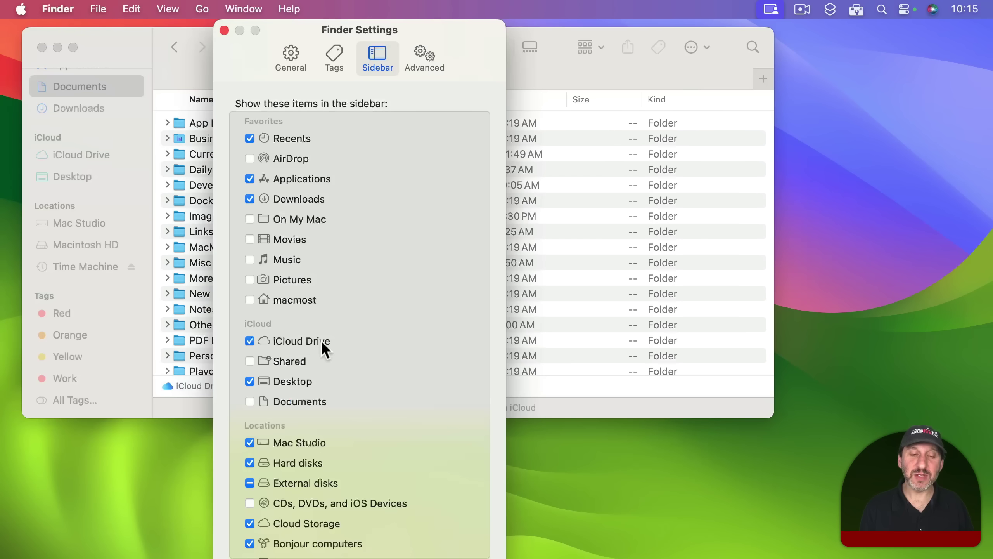
pyautogui.scroll(-3, 292, 465)
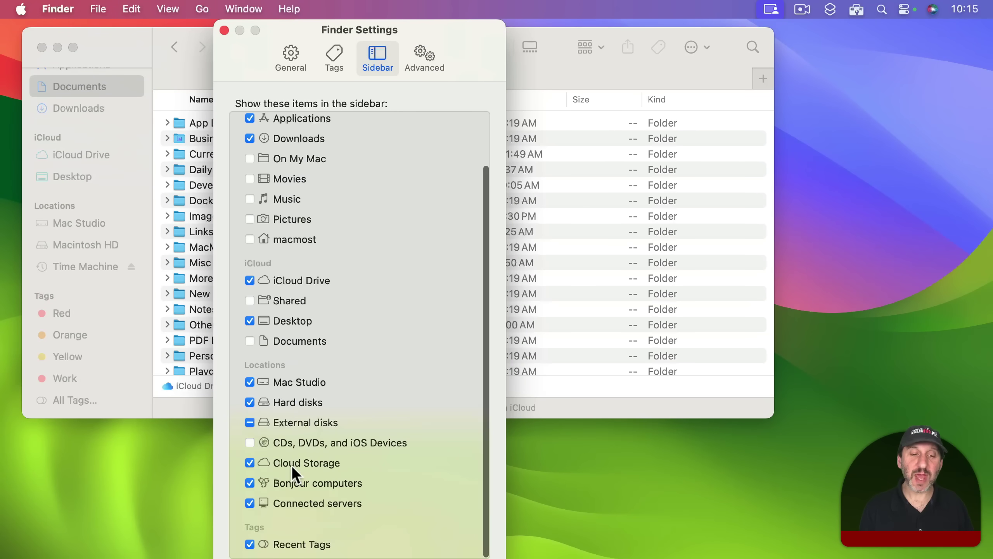
pyautogui.click(251, 544)
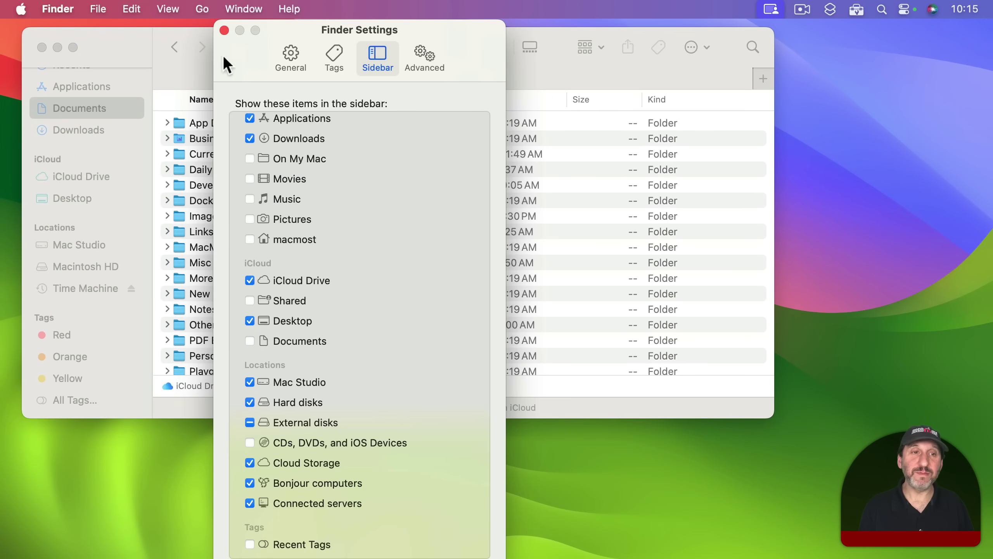
pyautogui.click(224, 31)
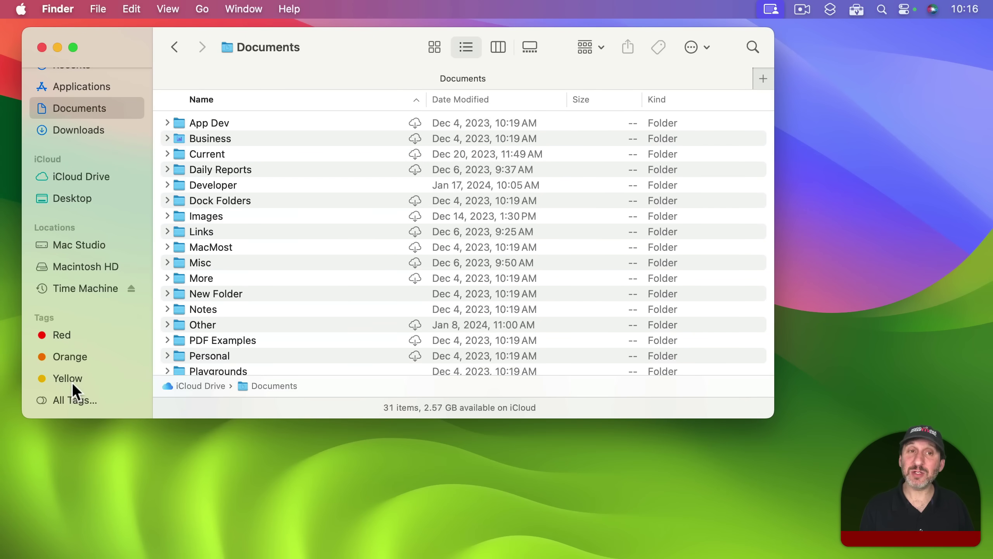
# Step: Show the Blue tag in the sidebar through the Finder settings, and view the files tagged Red
pyautogui.click(58, 9)
pyautogui.click(66, 58)
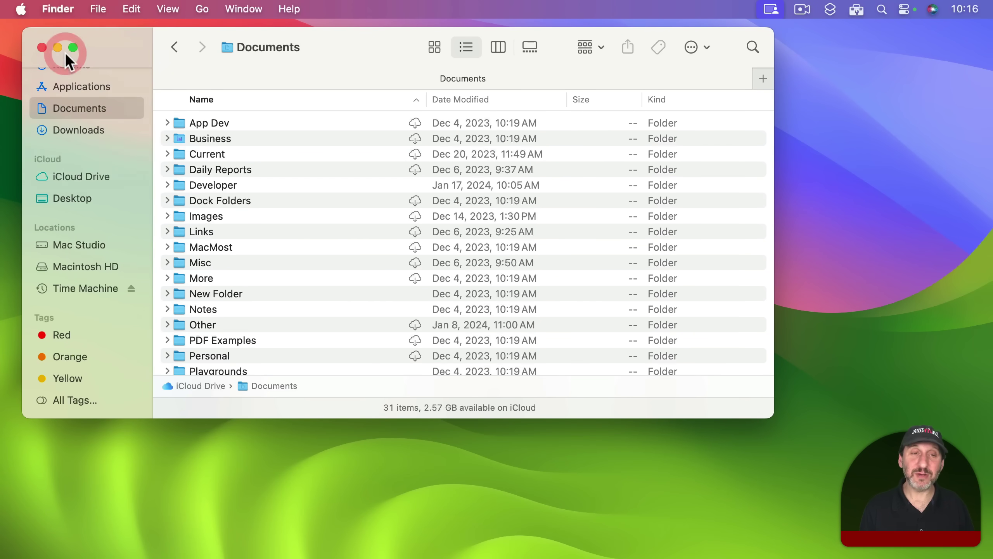
pyautogui.click(336, 53)
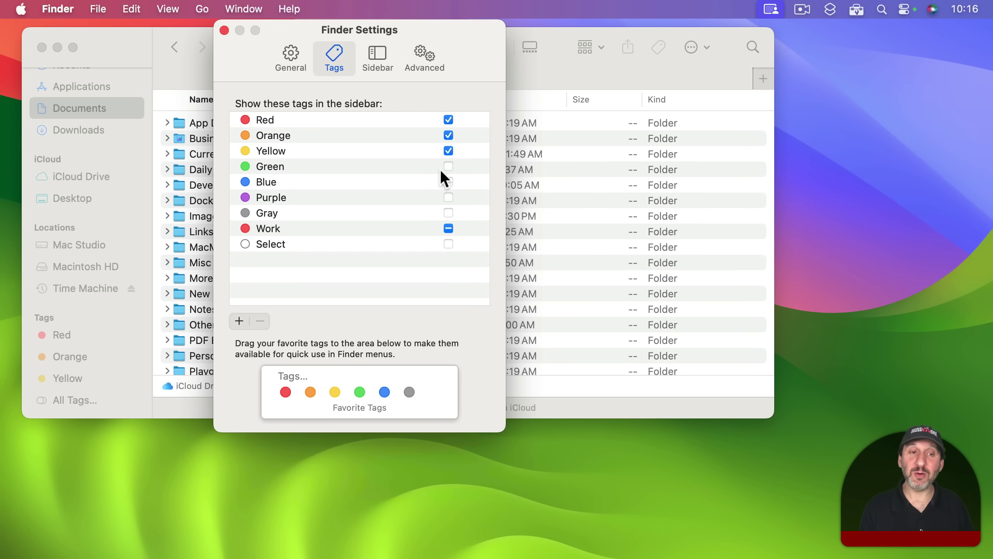
pyautogui.click(449, 182)
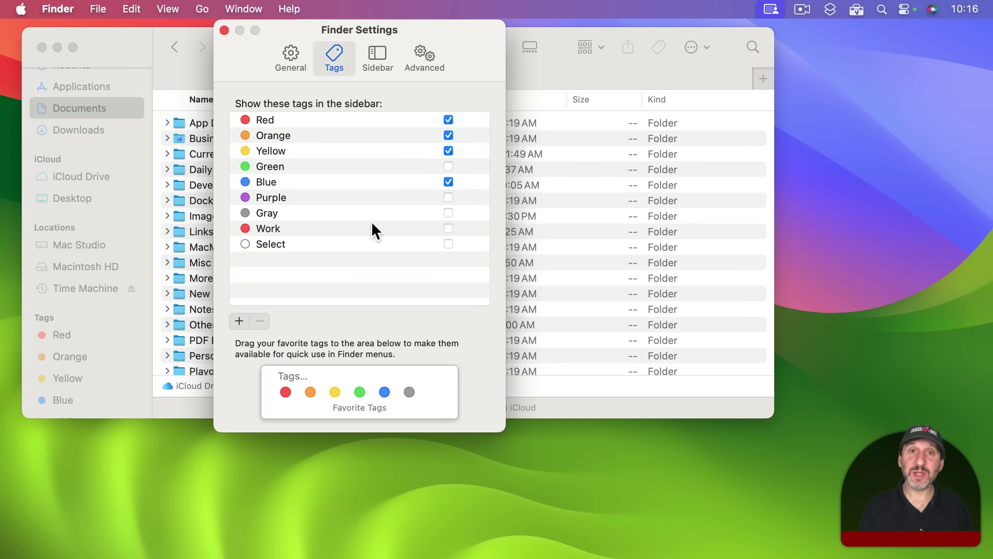
pyautogui.press('super+w')
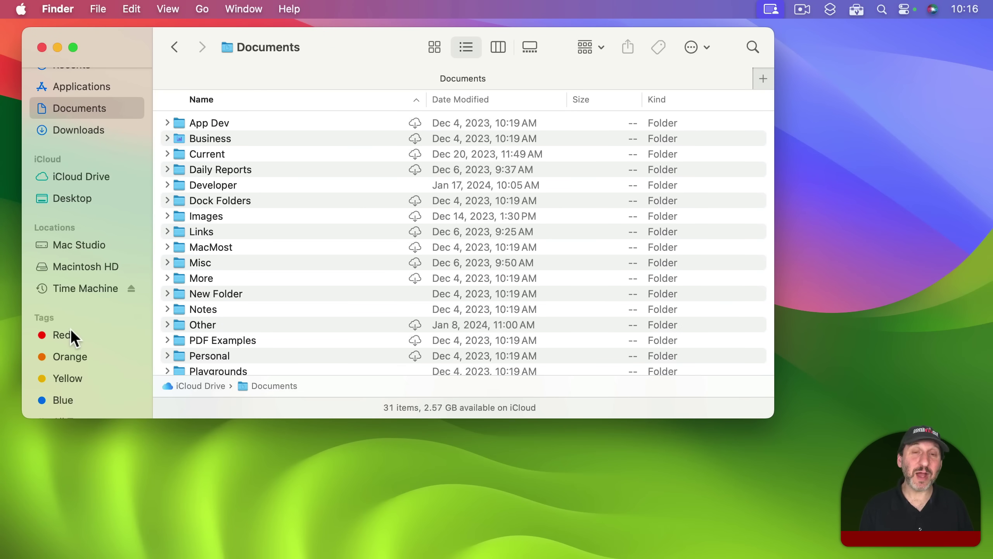
pyautogui.click(62, 334)
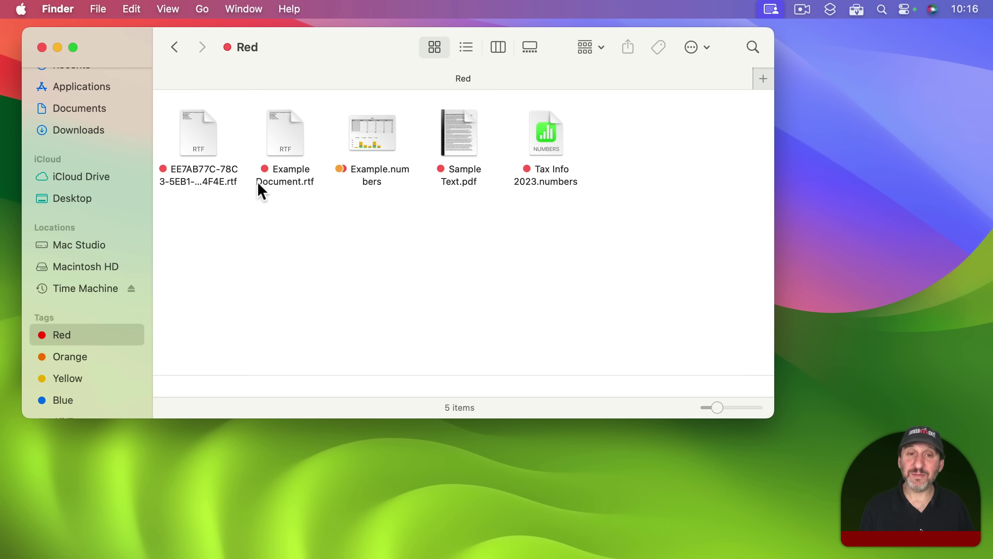
# Step: Apply the Red tag to new.txt in the Current folder of Documents, and display all files tagged Red
pyautogui.click(95, 113)
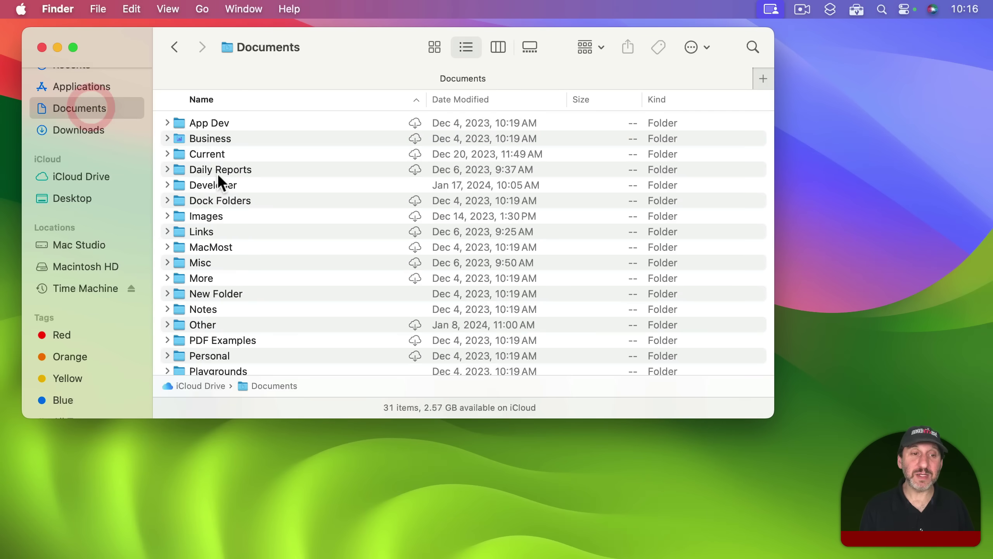
pyautogui.click(167, 153)
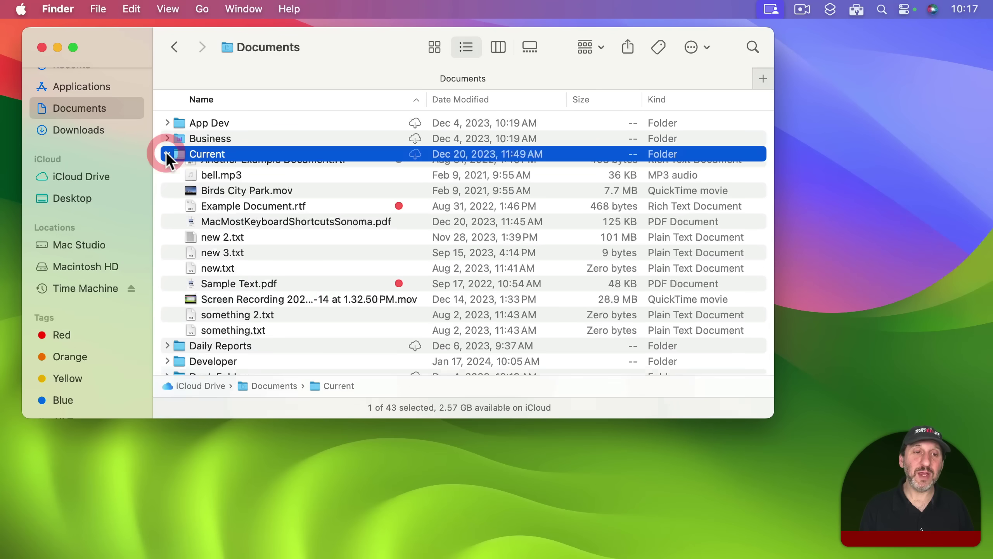
pyautogui.click(232, 279)
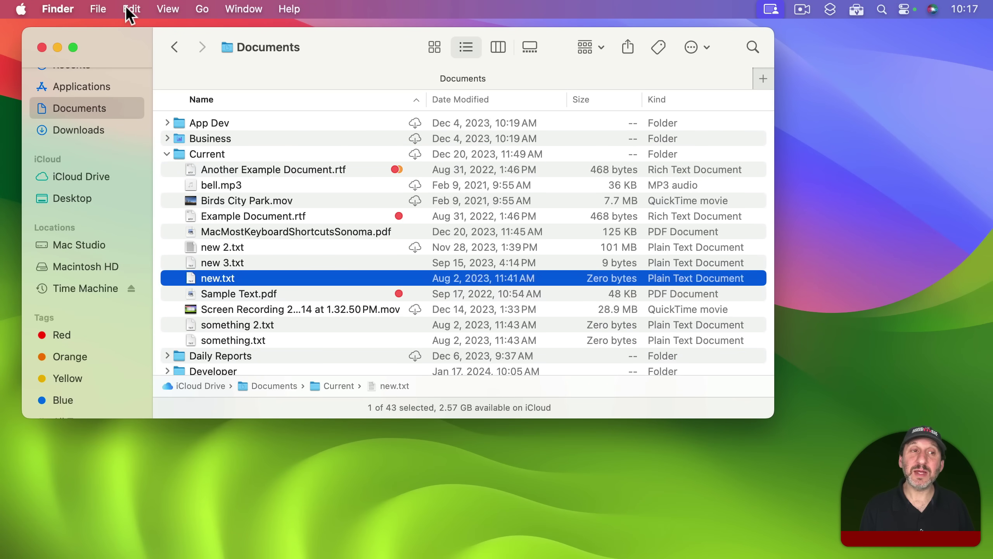
pyautogui.click(103, 9)
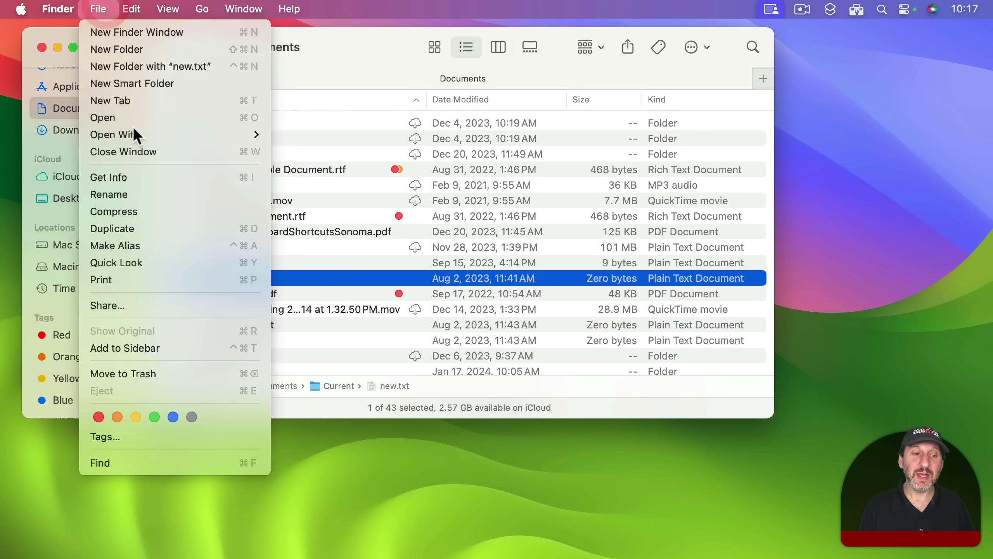
pyautogui.click(100, 415)
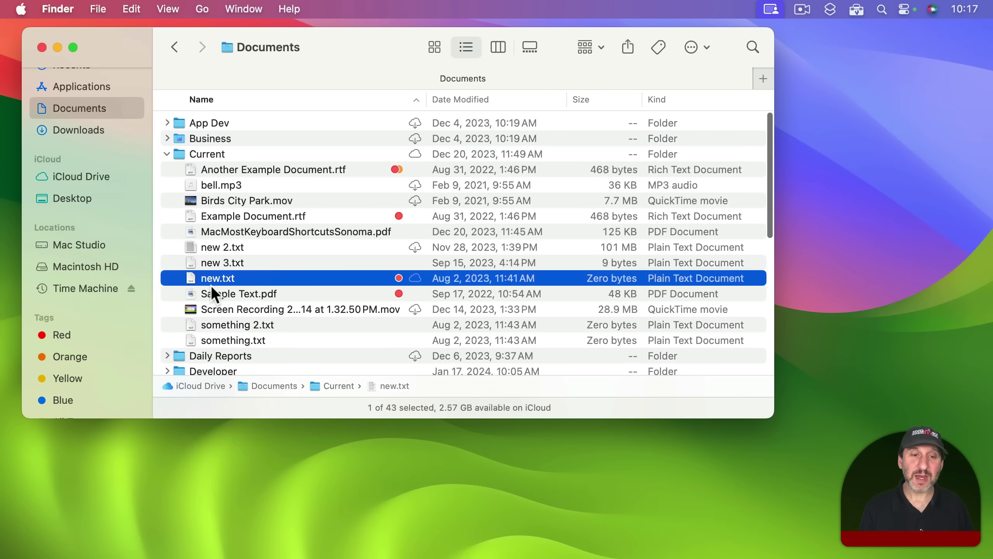
pyautogui.click(68, 336)
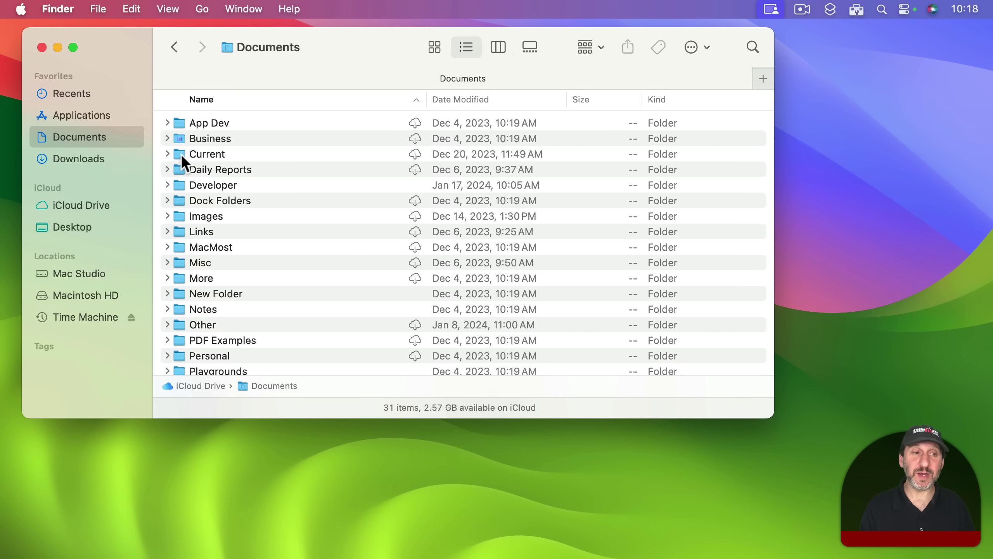
# Step: Add the Current folder to the sidebar's Favorites between Documents and Downloads
pyautogui.moveTo(181, 153); pyautogui.dragTo(104, 149)
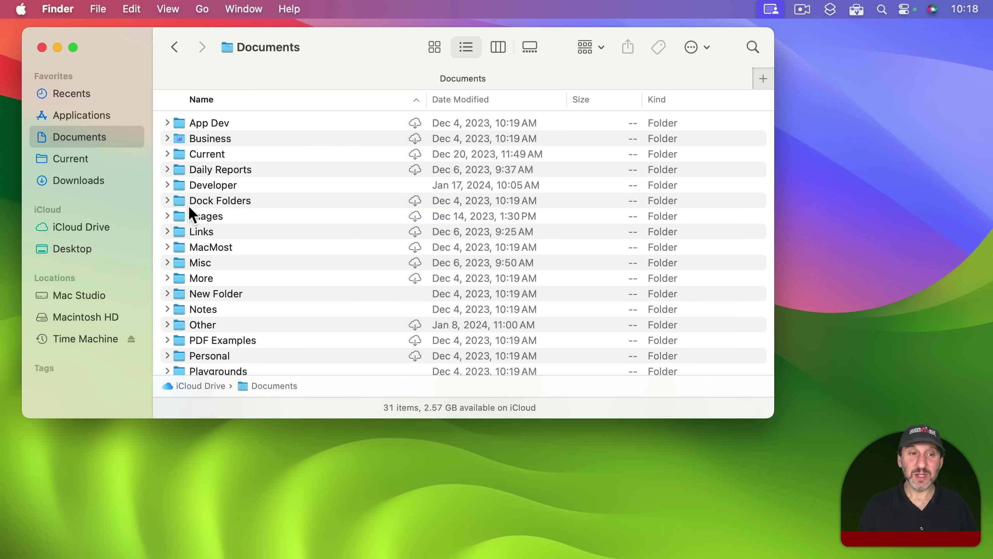
# Step: Add the MacMost folder from Documents to the sidebar's Favorites between Current and Downloads
pyautogui.moveTo(182, 257); pyautogui.dragTo(85, 169)
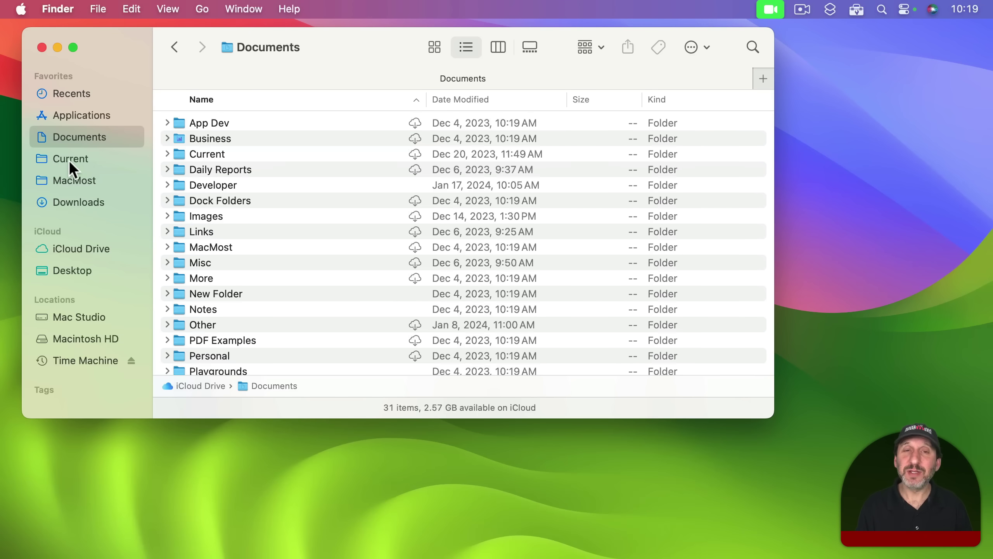
# Step: Remove the Current folder from the sidebar's Favorites, and add it back below Documents and open it
pyautogui.click(206, 153)
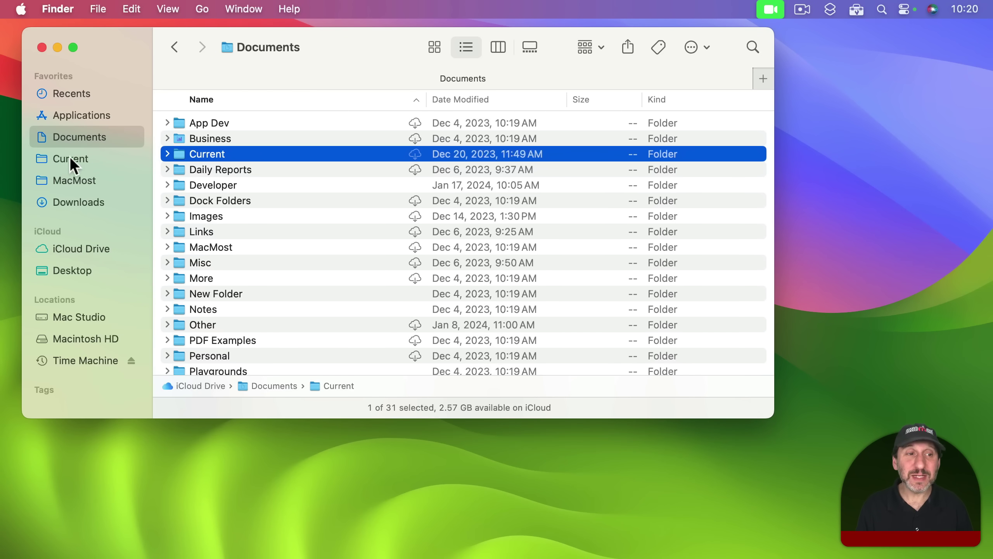
pyautogui.moveTo(70, 156); pyautogui.dragTo(382, 88)
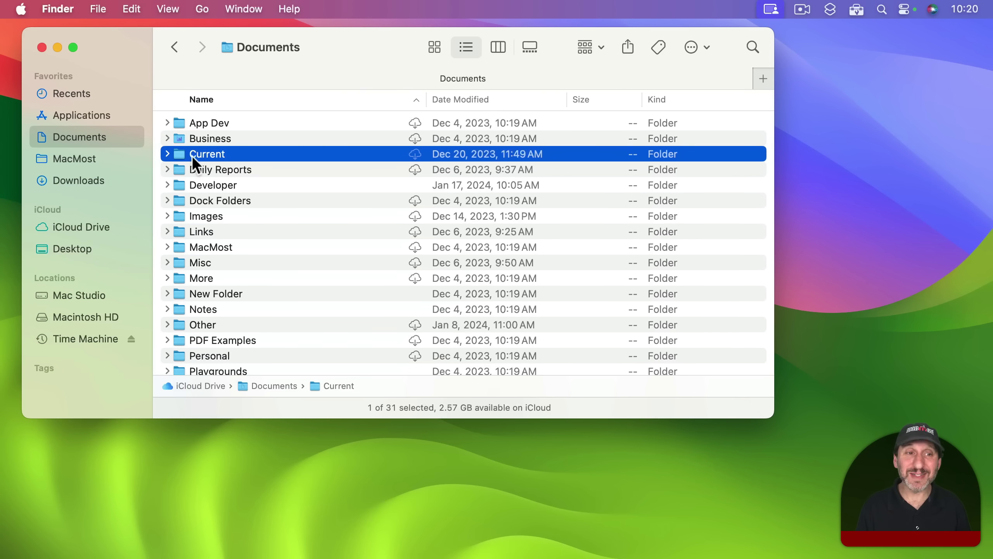
pyautogui.moveTo(185, 154); pyautogui.dragTo(83, 149)
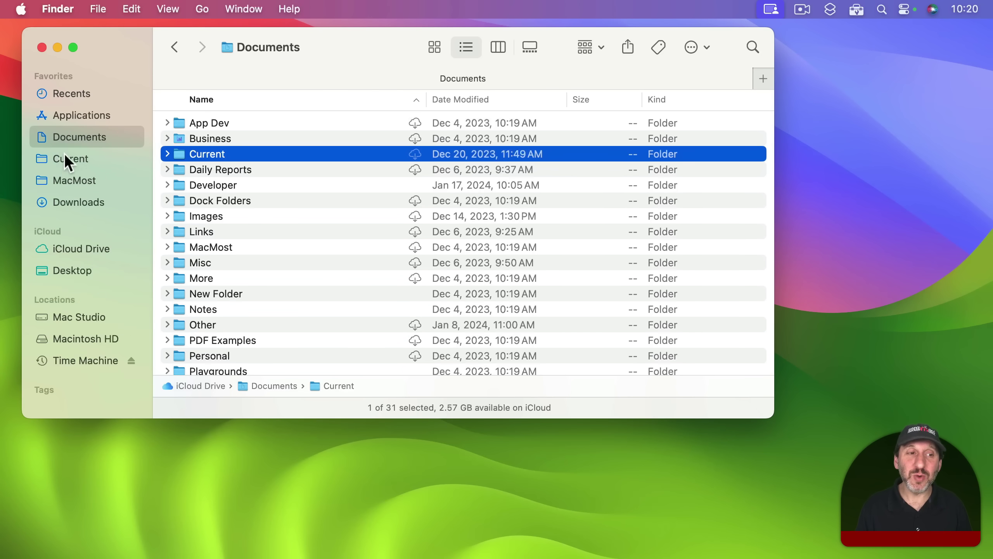
pyautogui.click(66, 160)
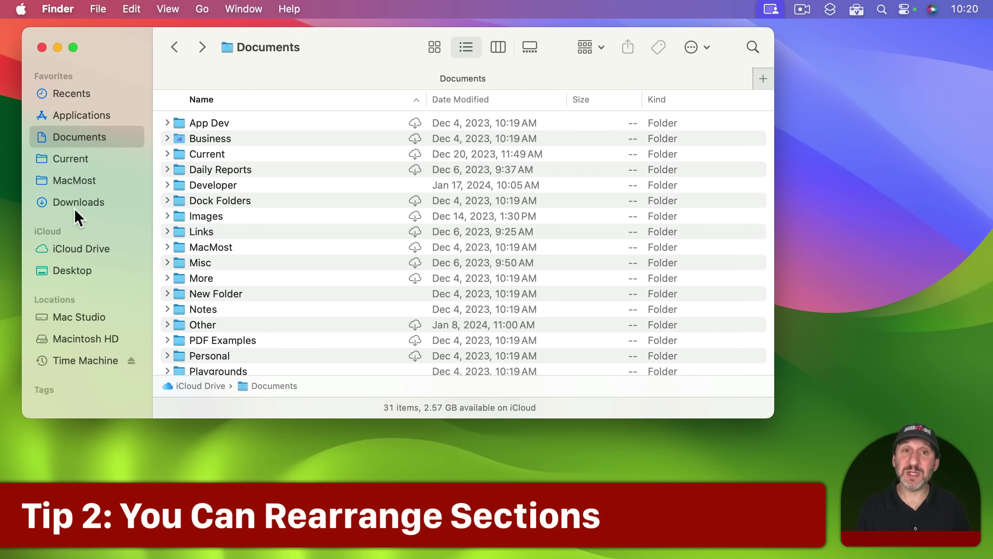
# Step: Move Documents from Favorites into the iCloud section below iCloud Drive, and try moving the iCloud section above Favorites
pyautogui.moveTo(71, 133); pyautogui.dragTo(79, 250)
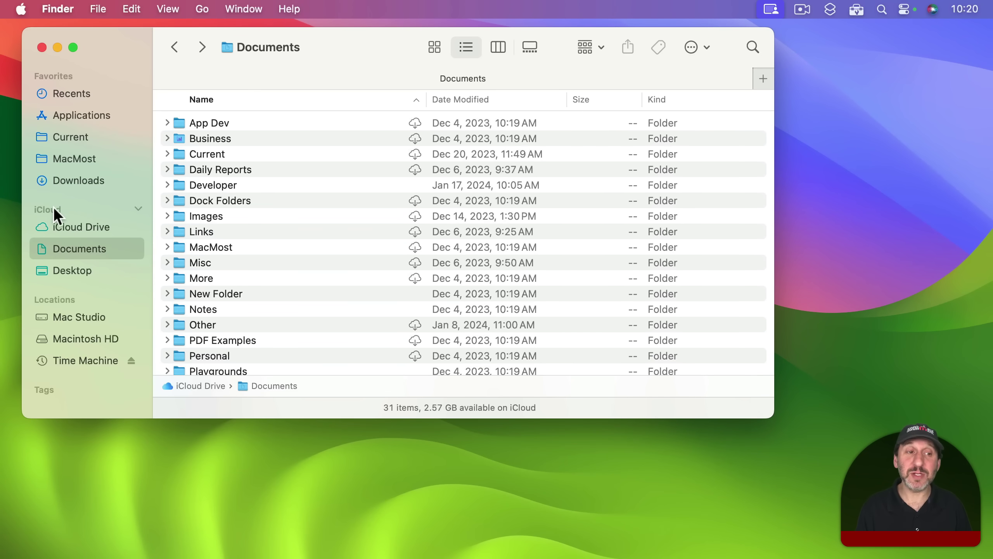
pyautogui.moveTo(53, 210); pyautogui.dragTo(58, 79)
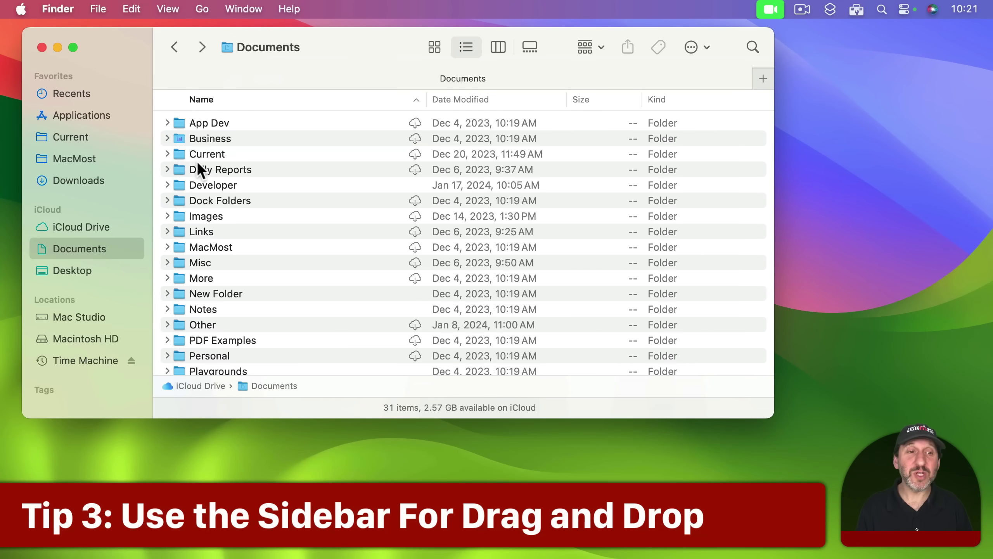
# Step: Move stuff.zip from the More folder into the Current folder in the sidebar, and inspect Current's contents within Documents
pyautogui.doubleClick(211, 278)
pyautogui.moveTo(203, 123); pyautogui.dragTo(69, 138)
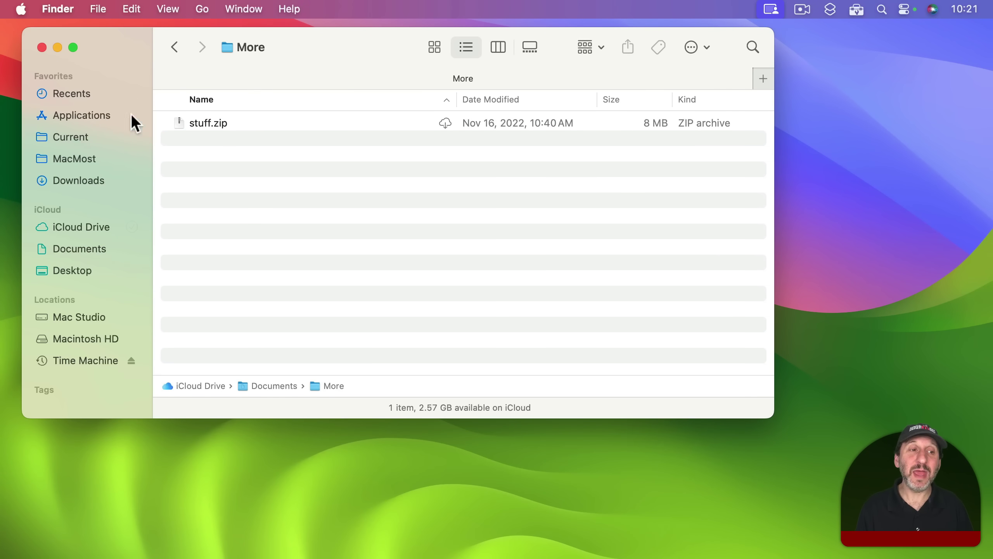
pyautogui.click(81, 248)
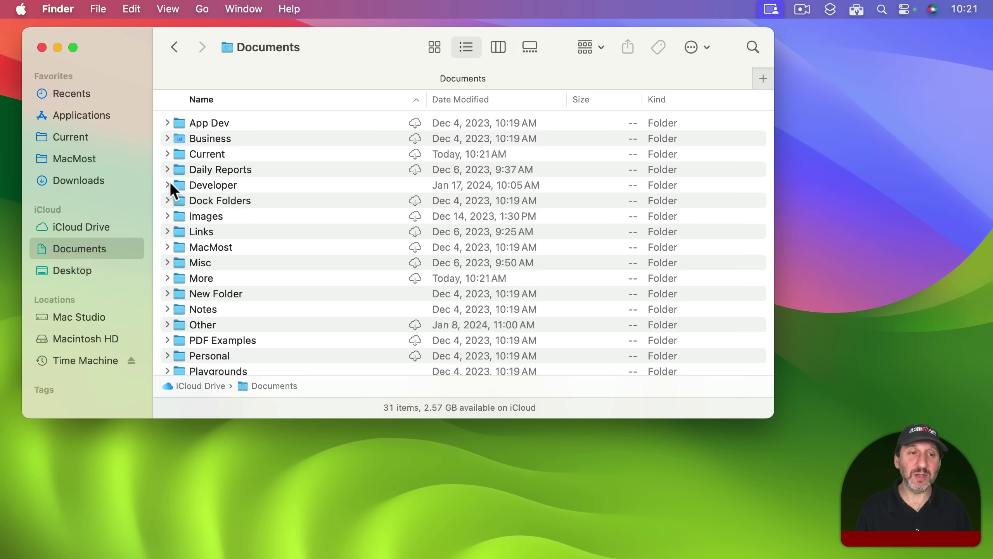
pyautogui.click(166, 153)
pyautogui.click(267, 231)
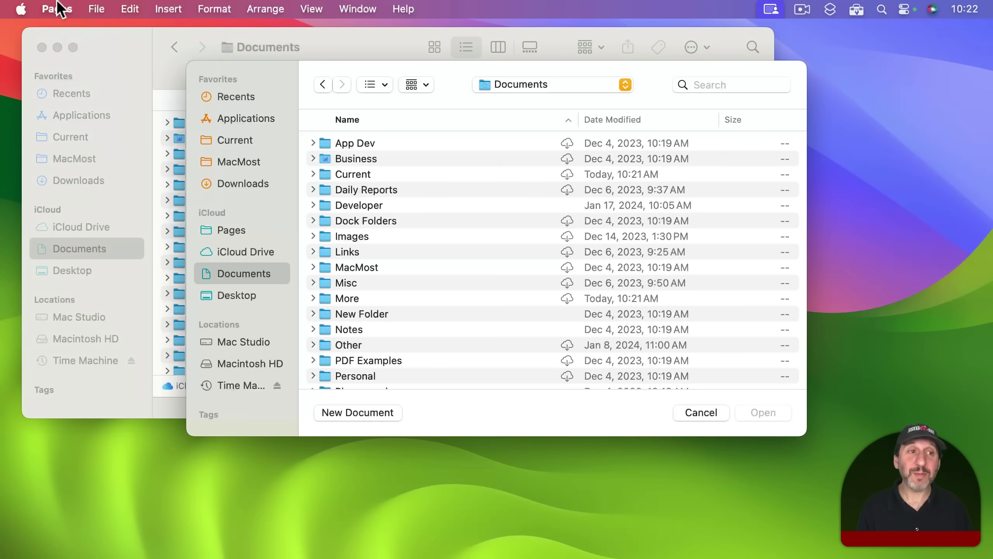
# Step: Reposition the Pages open dialog and browse to the Current folder from its sidebar
pyautogui.click(57, 7)
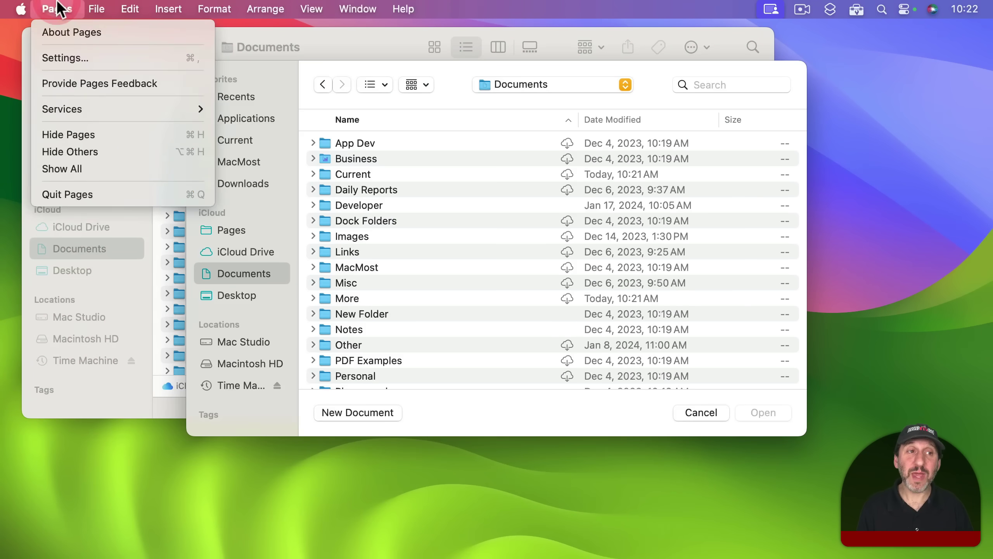
pyautogui.click(56, 7)
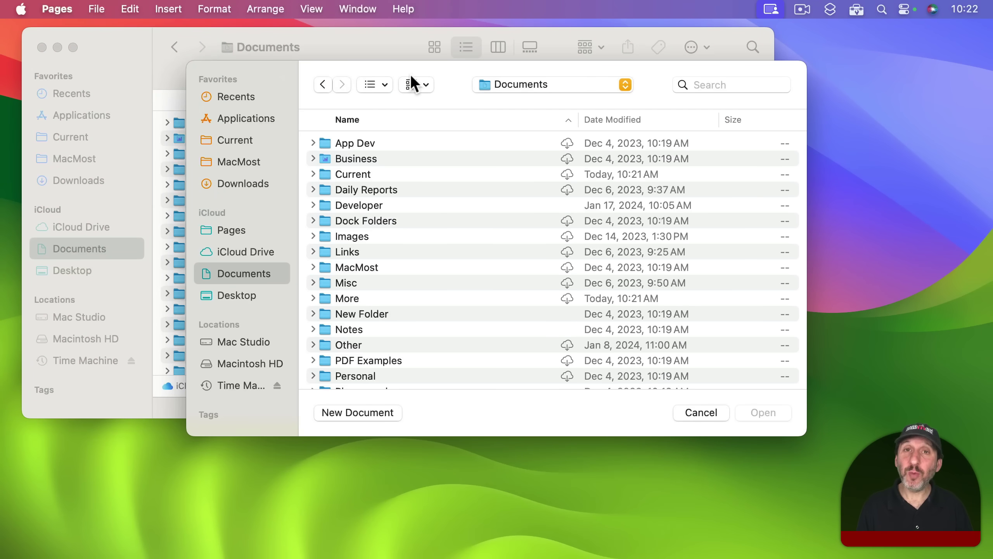
pyautogui.moveTo(324, 68); pyautogui.dragTo(302, 53)
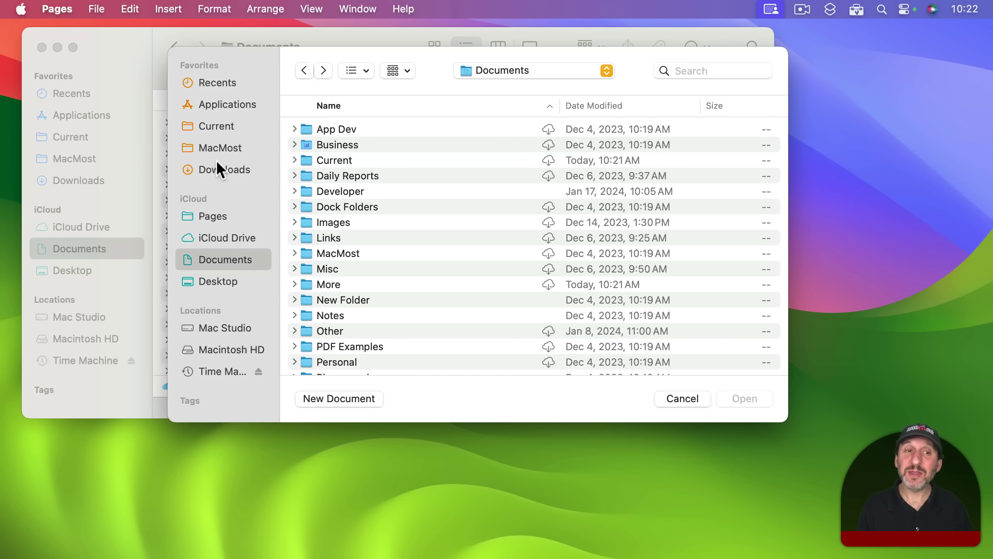
pyautogui.click(215, 127)
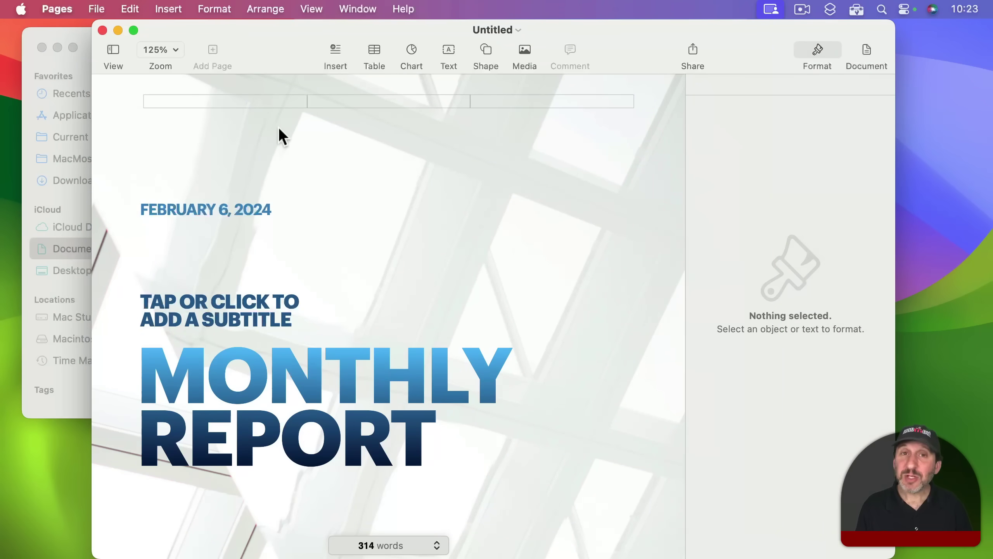
# Step: Bring up the save dialog for the untitled report, and switch its location to MacMost and back to Current
pyautogui.click(96, 8)
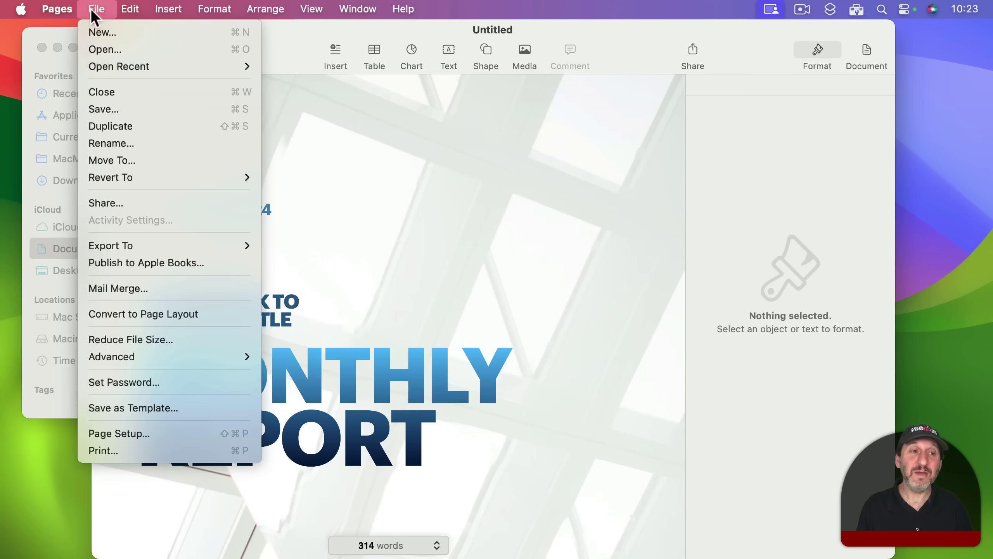
pyautogui.click(124, 108)
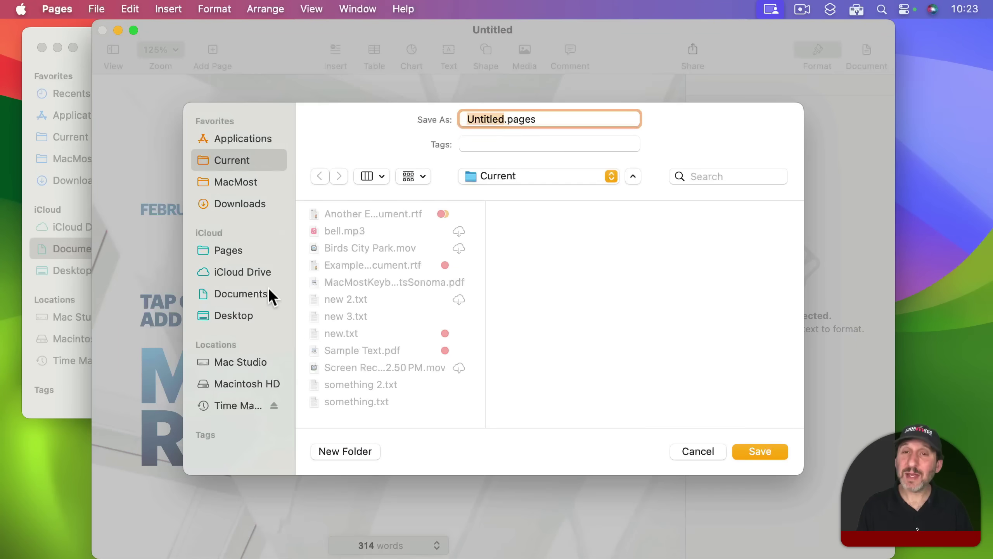
pyautogui.click(242, 183)
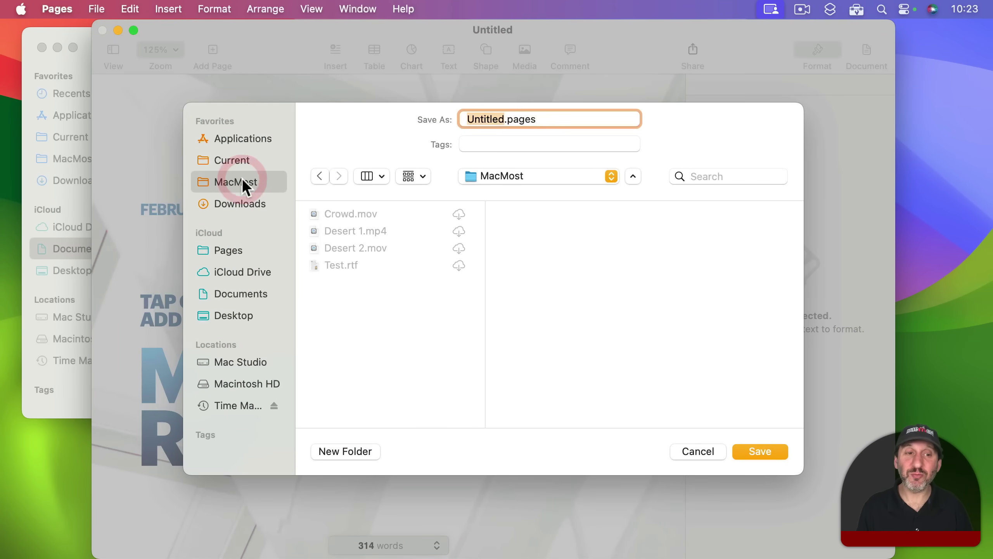
pyautogui.click(239, 158)
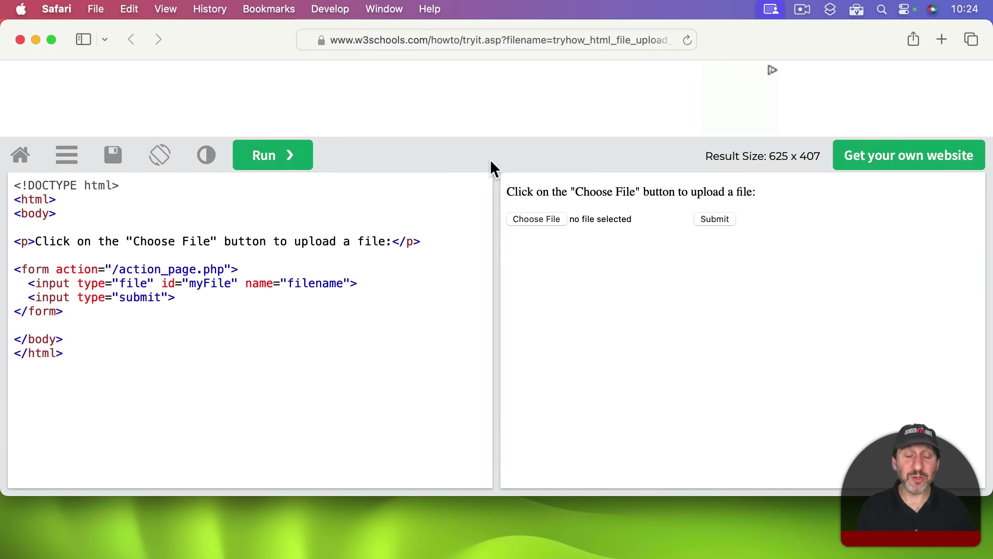
# Step: Bring up the file chooser of the upload form on the w3schools page
pyautogui.click(536, 220)
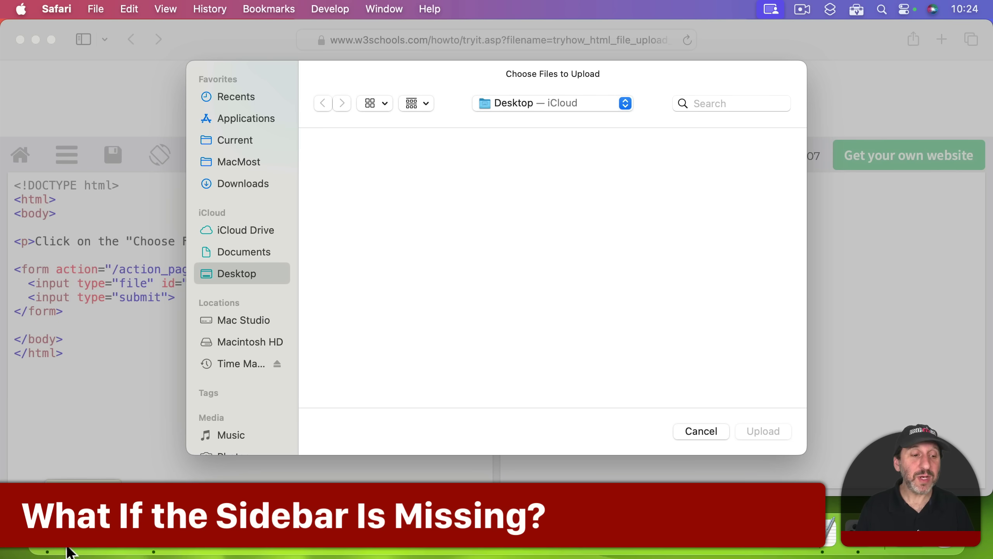
# Step: Switch to Finder, and hide the sidebar of the Documents window and show it again
pyautogui.click(49, 532)
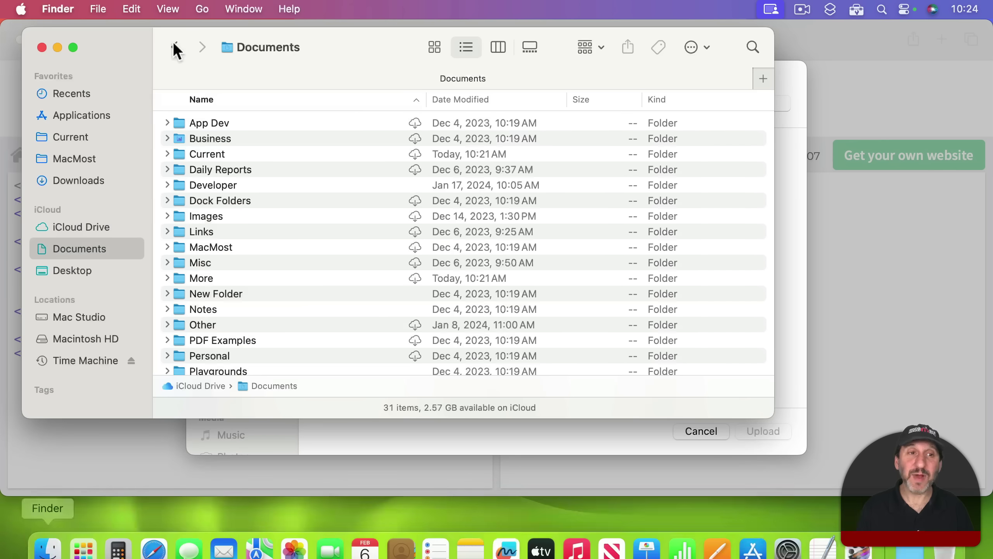
pyautogui.click(170, 9)
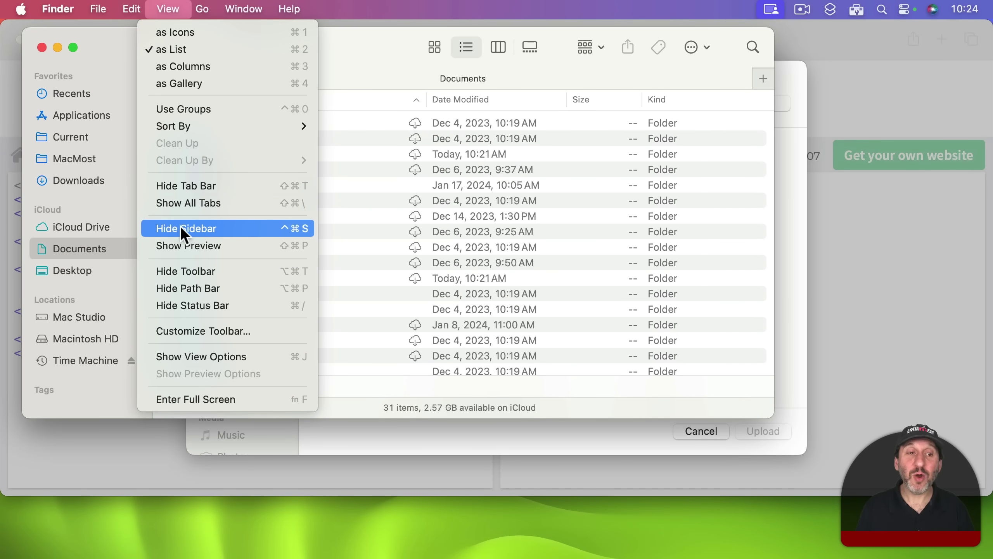
pyautogui.click(209, 228)
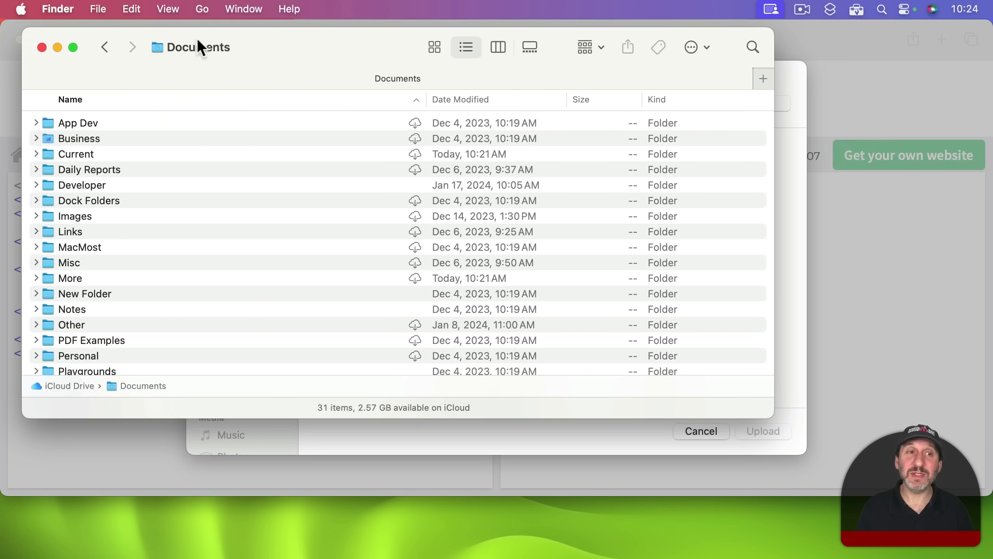
pyautogui.click(182, 9)
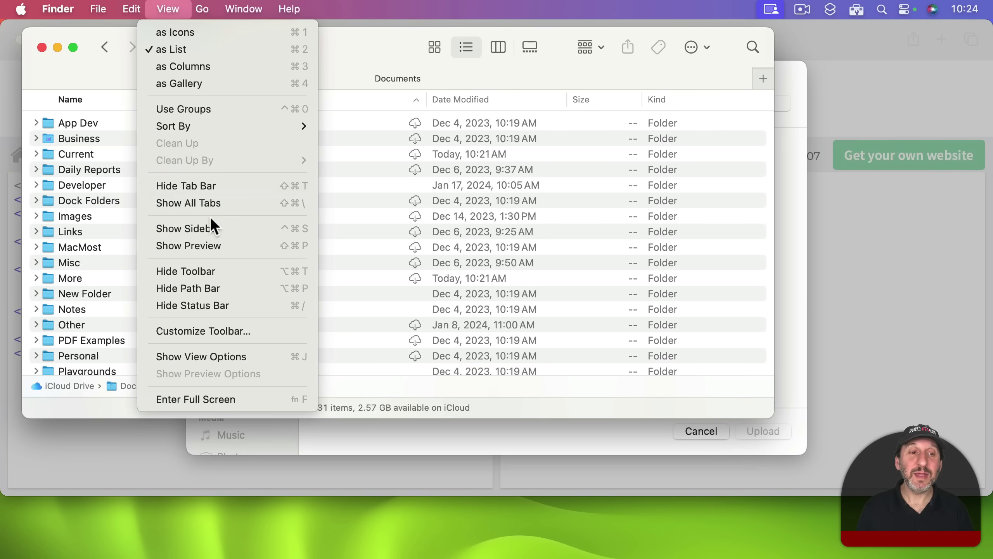
pyautogui.click(209, 231)
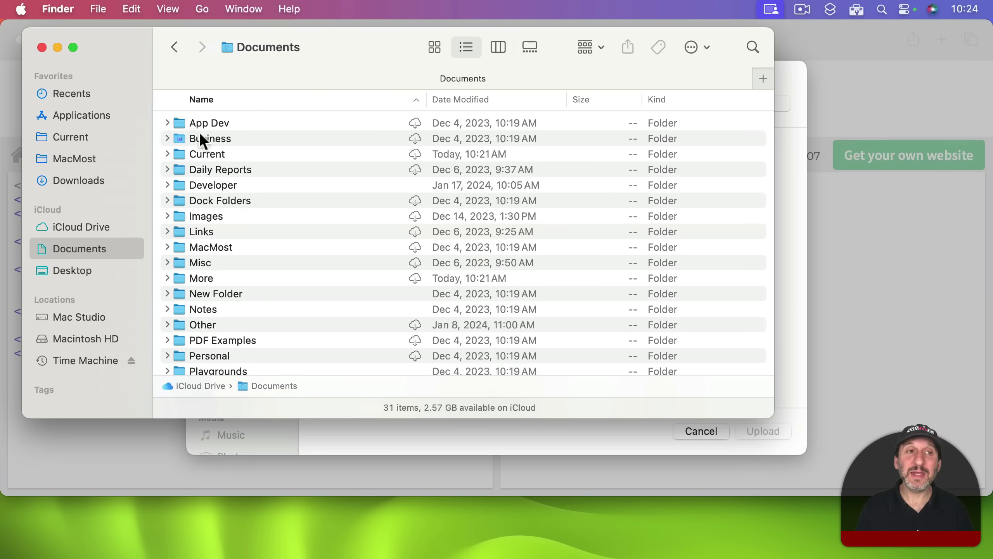
# Step: Return to the file upload dialog in Safari, and hide its sidebar and show it again
pyautogui.click(171, 8)
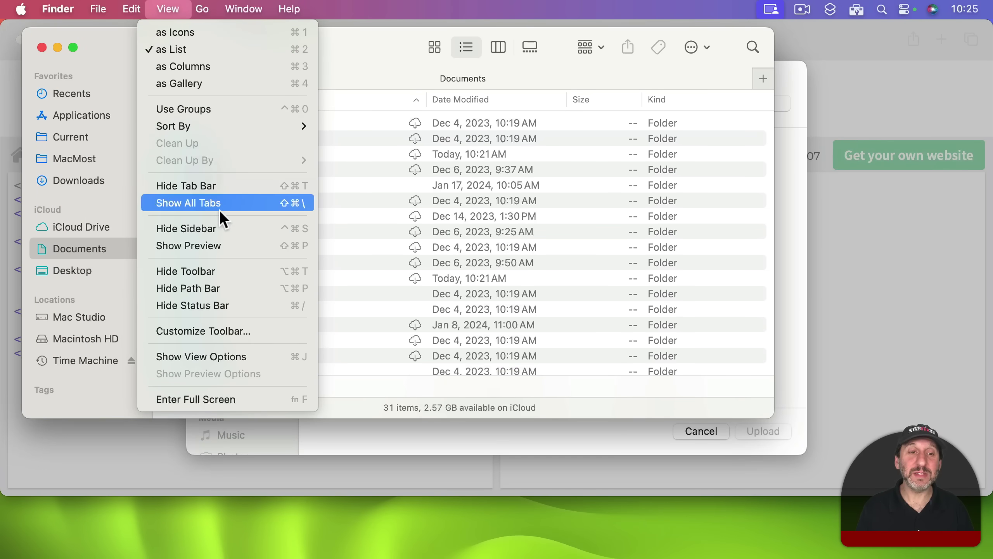
pyautogui.click(789, 212)
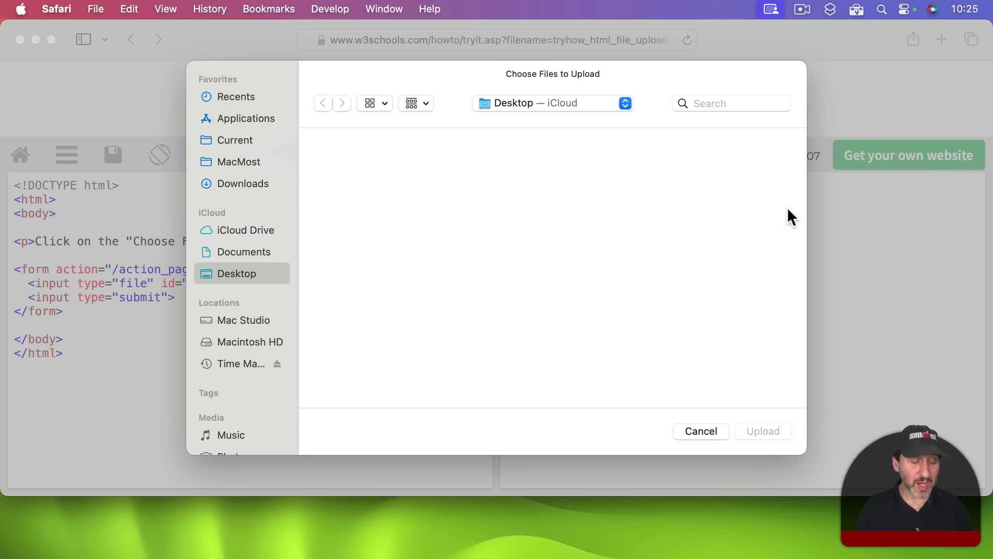
pyautogui.press('ctrl+super+s')
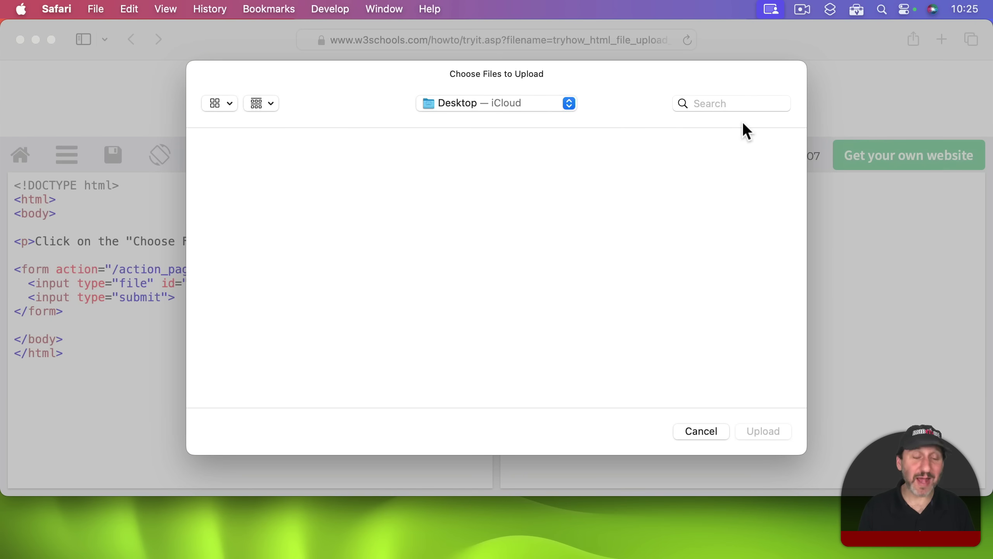
pyautogui.press('ctrl+super+s')
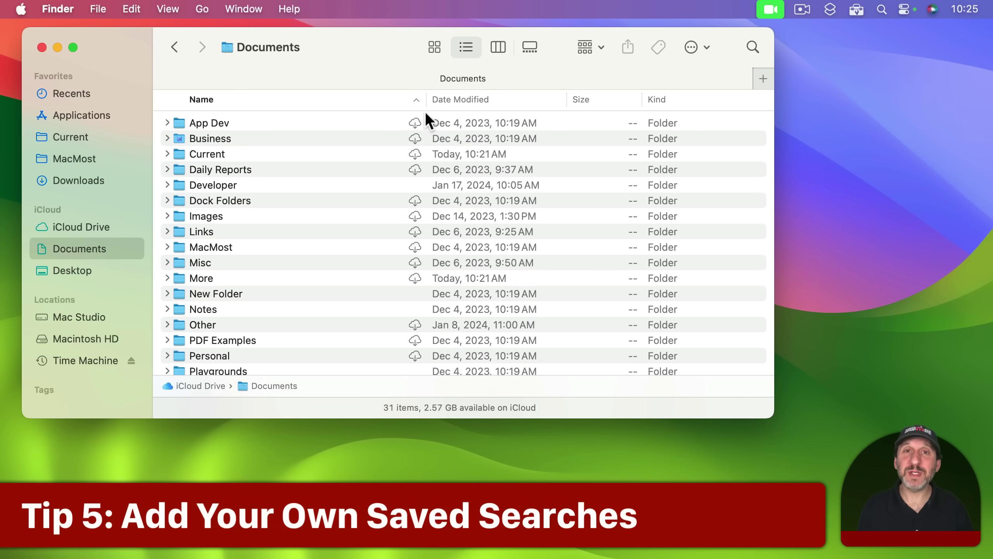
# Step: View the Recents list, and search the Documents folder for items whose kind is Presentation
pyautogui.click(56, 96)
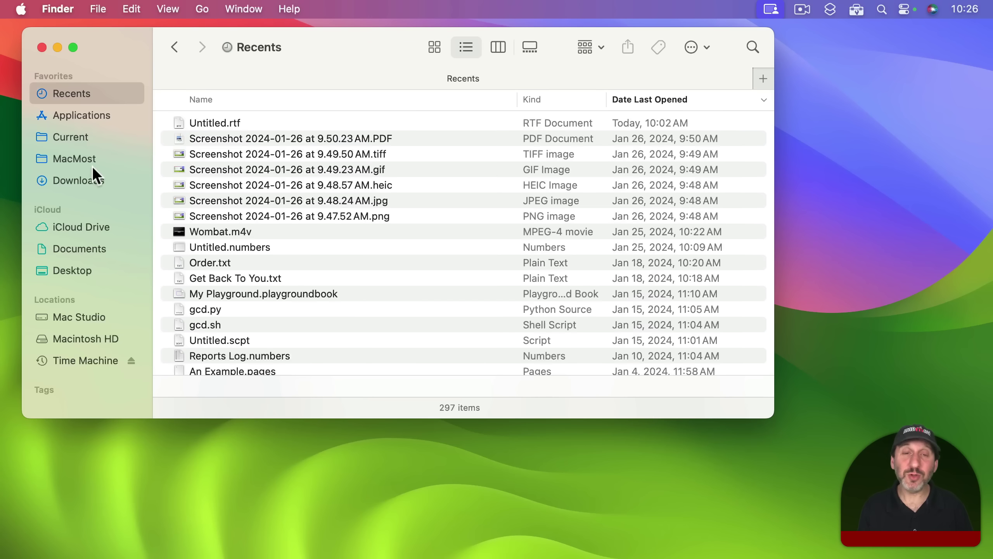
pyautogui.click(80, 248)
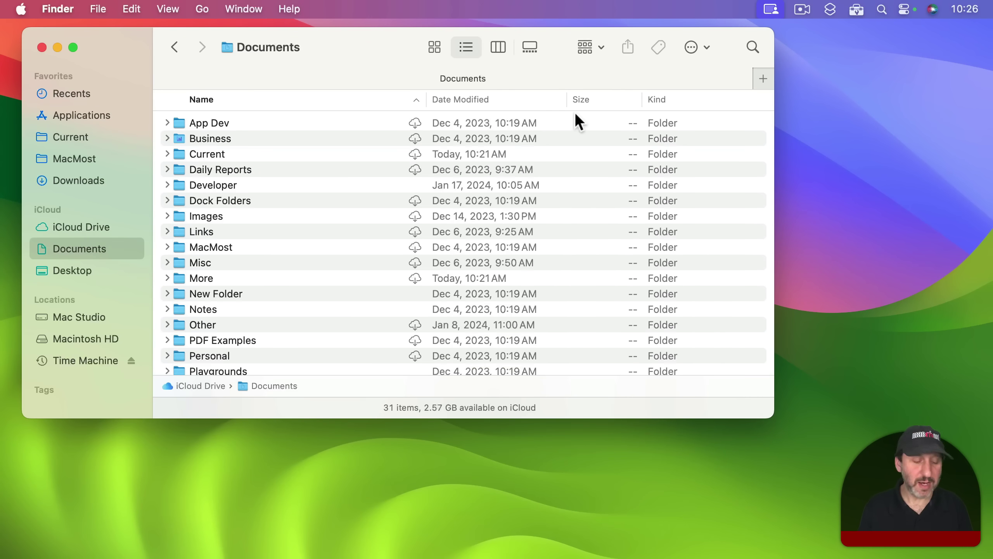
pyautogui.press('super+f')
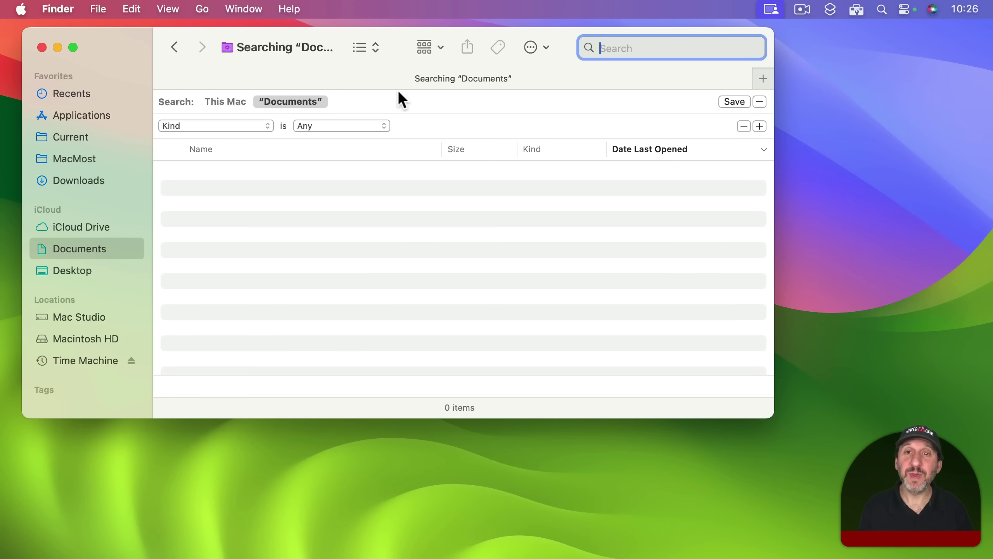
pyautogui.click(330, 125)
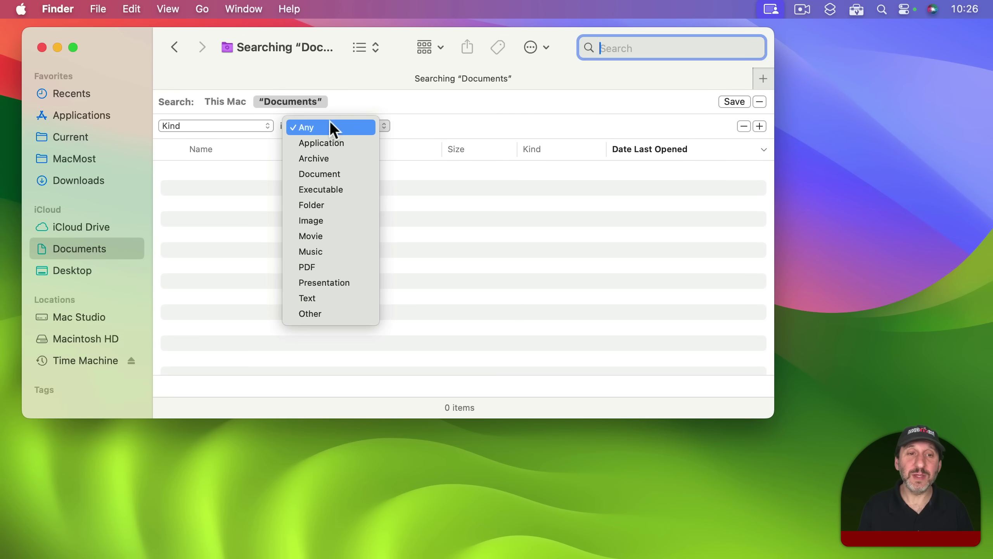
pyautogui.click(346, 282)
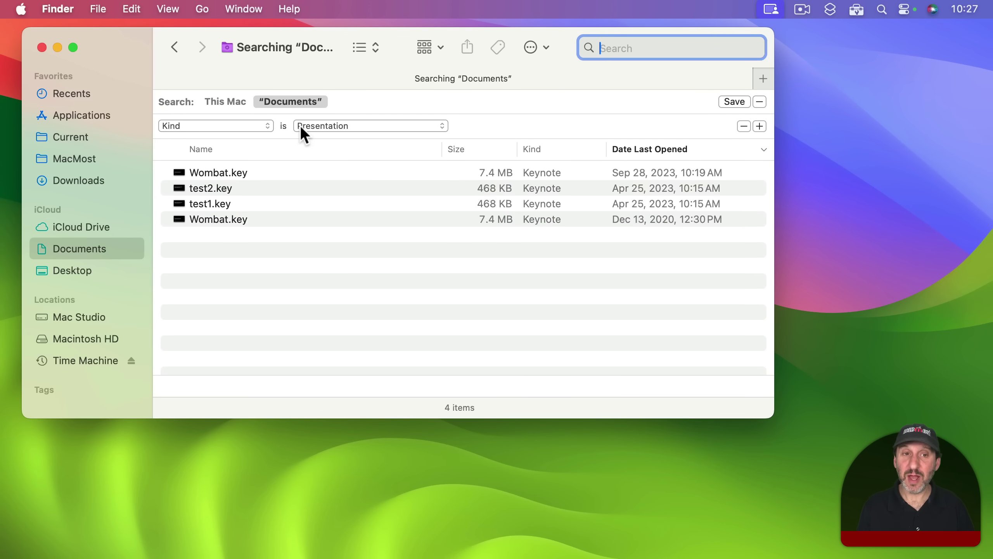
# Step: Add a second search criterion for items whose last opened date is within the last 365 days
pyautogui.click(758, 126)
pyautogui.click(177, 153)
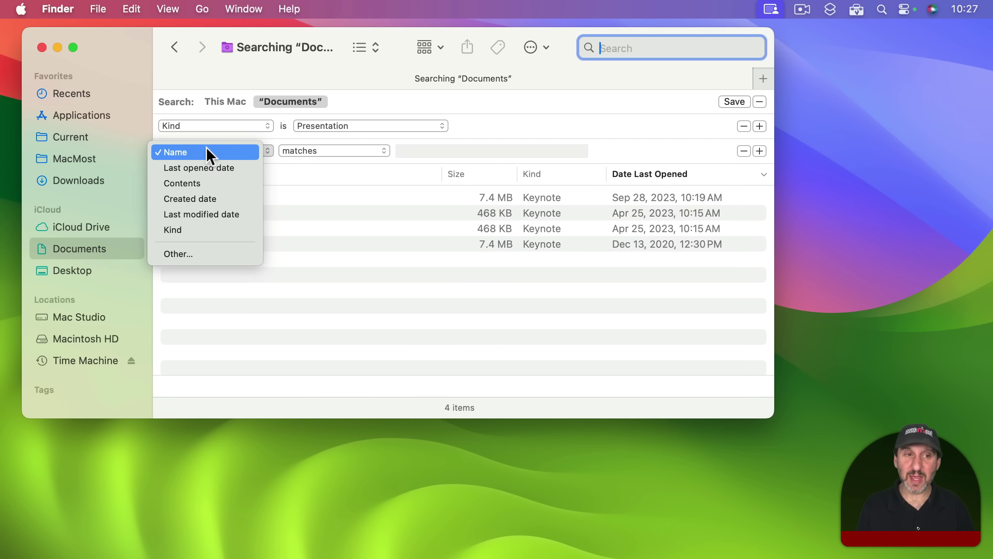
pyautogui.click(209, 164)
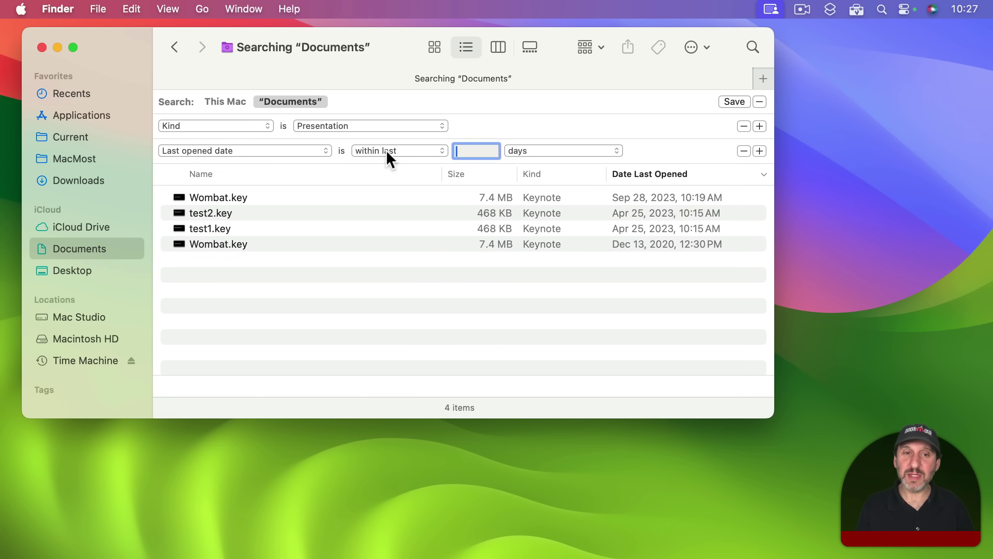
pyautogui.write('365')
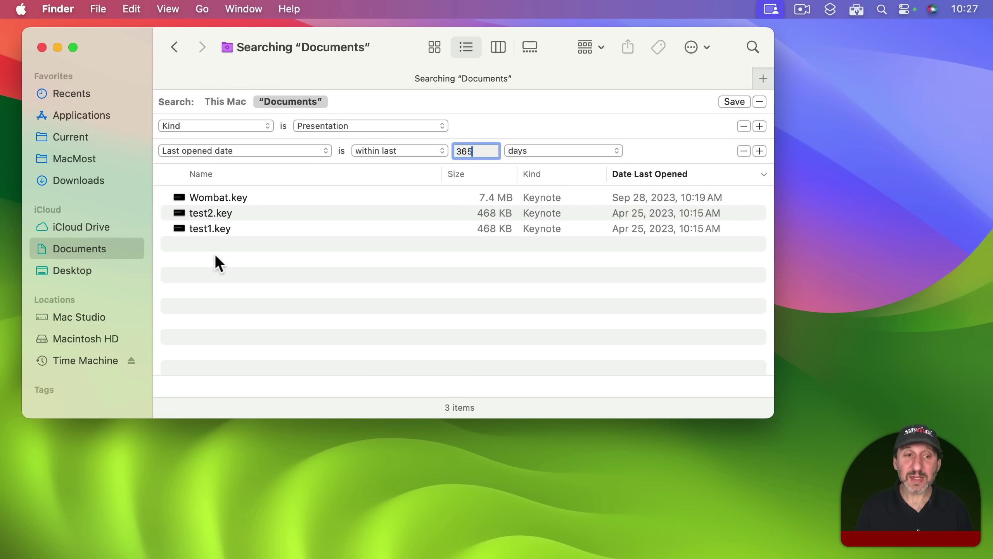
# Step: Save the search as a smart folder named Recent Presentations in Saved Searches, with adding to the sidebar enabled
pyautogui.click(734, 104)
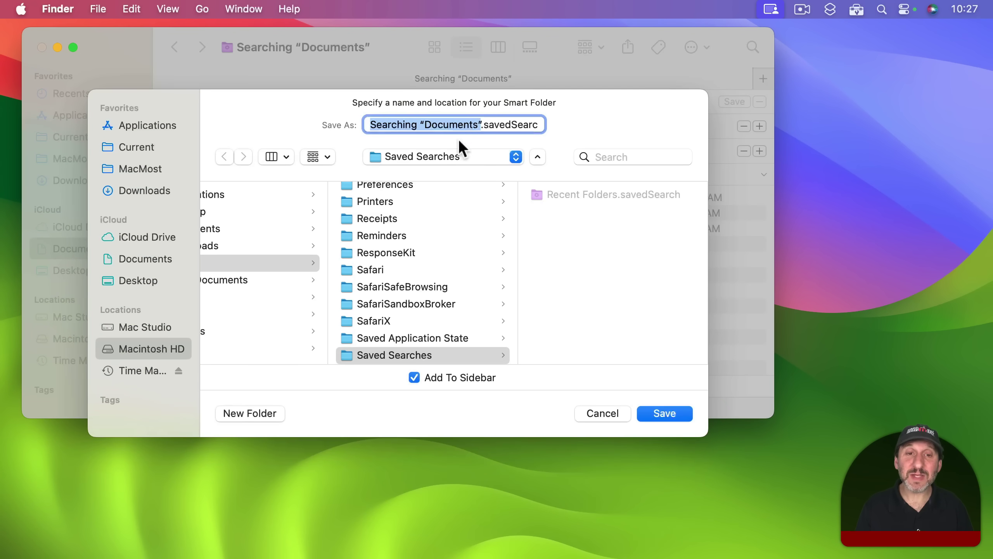
pyautogui.click(444, 157)
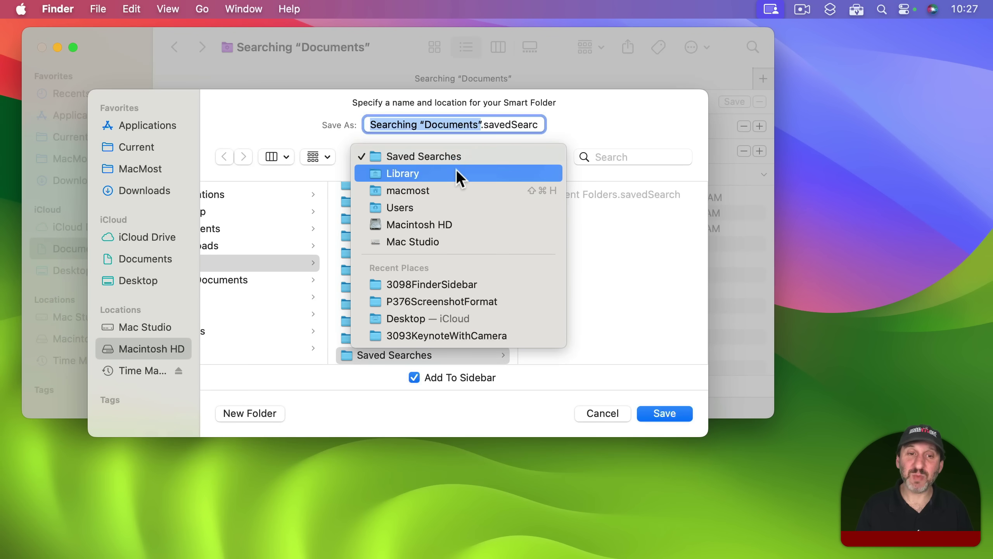
pyautogui.click(618, 113)
pyautogui.press('BackSpace')
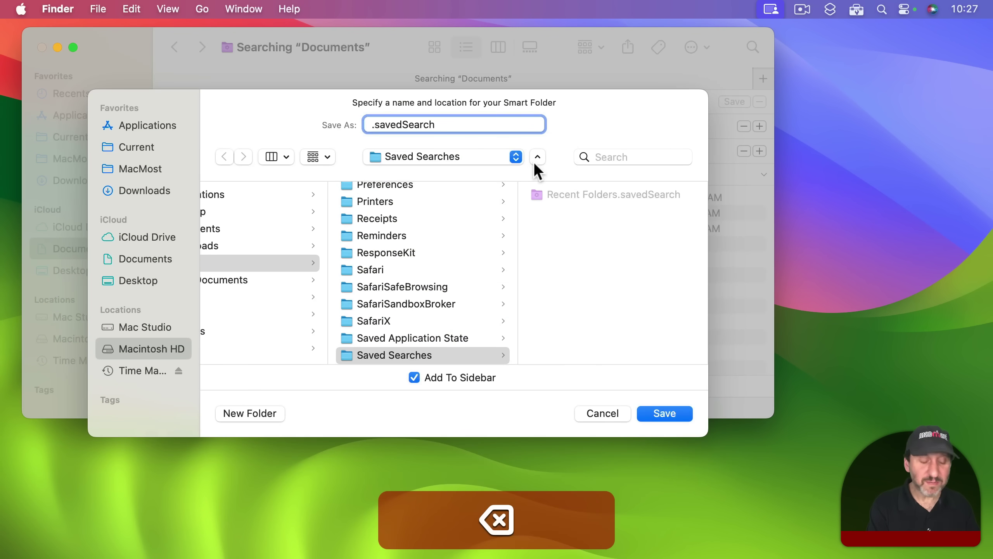
pyautogui.write('Recen')
pyautogui.write('t Presentation')
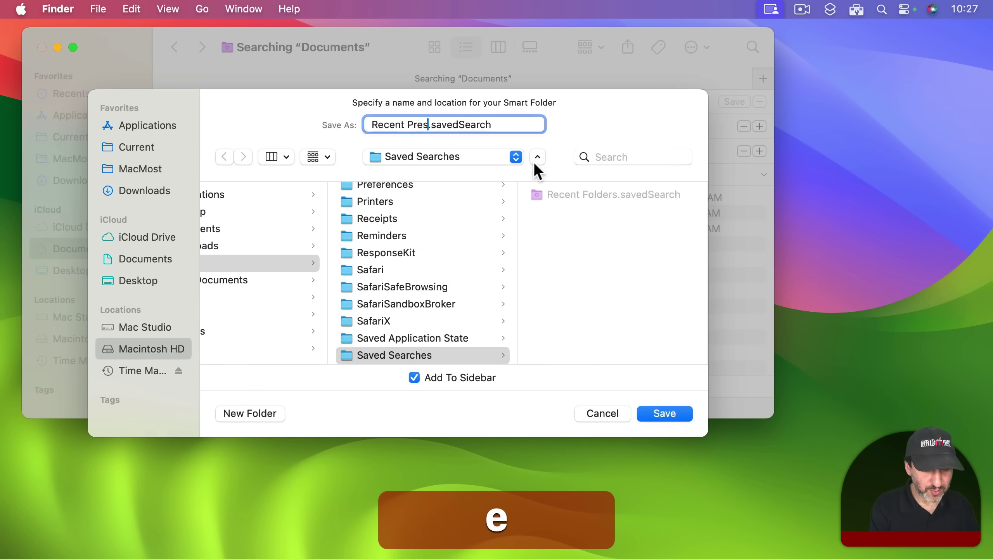
pyautogui.write('s')
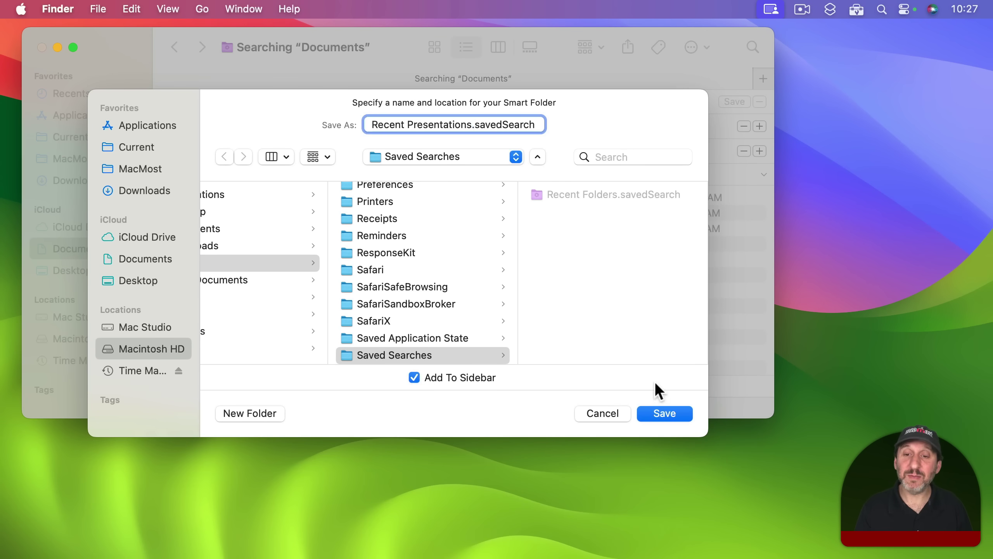
pyautogui.click(670, 415)
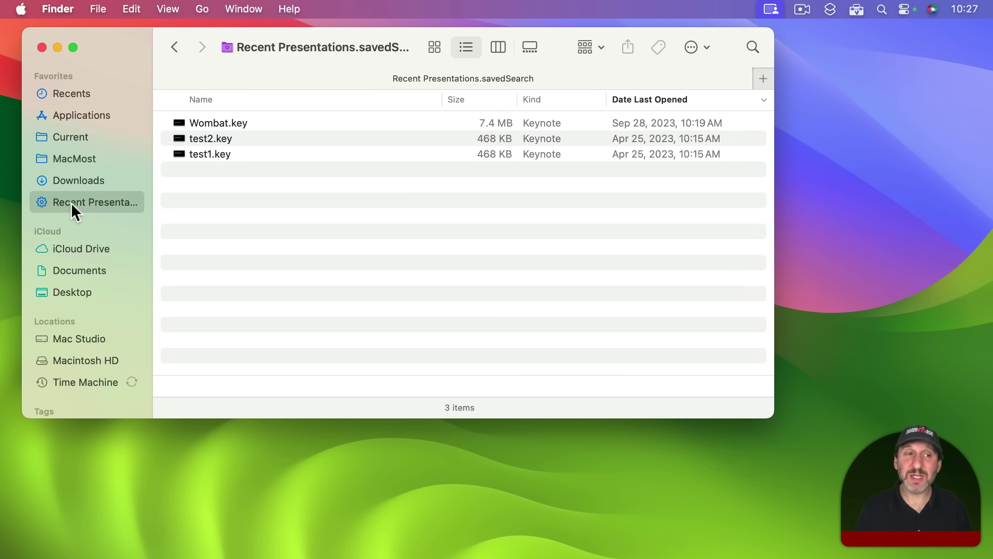
# Step: View the Current folder, and return to the Recent Presentations saved search from the sidebar
pyautogui.click(70, 138)
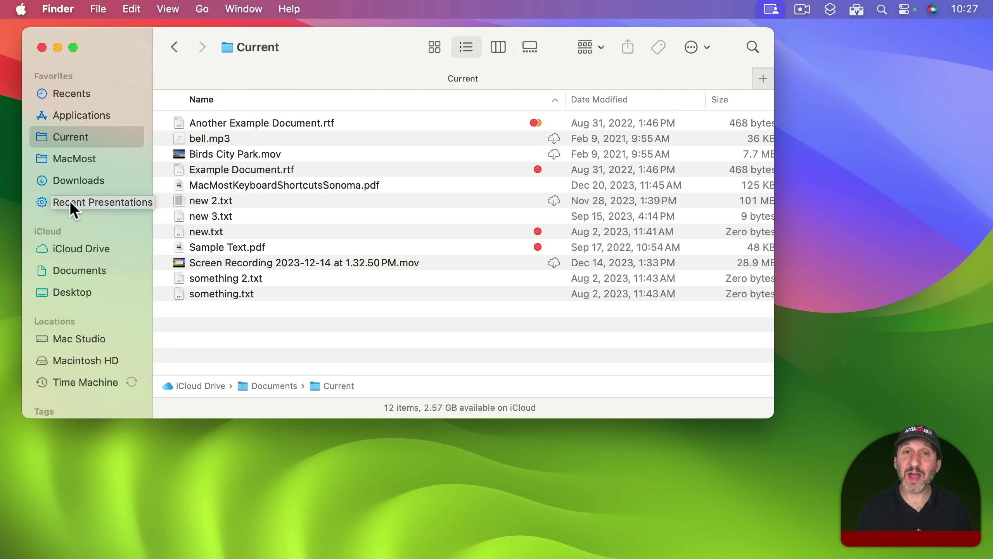
pyautogui.click(48, 202)
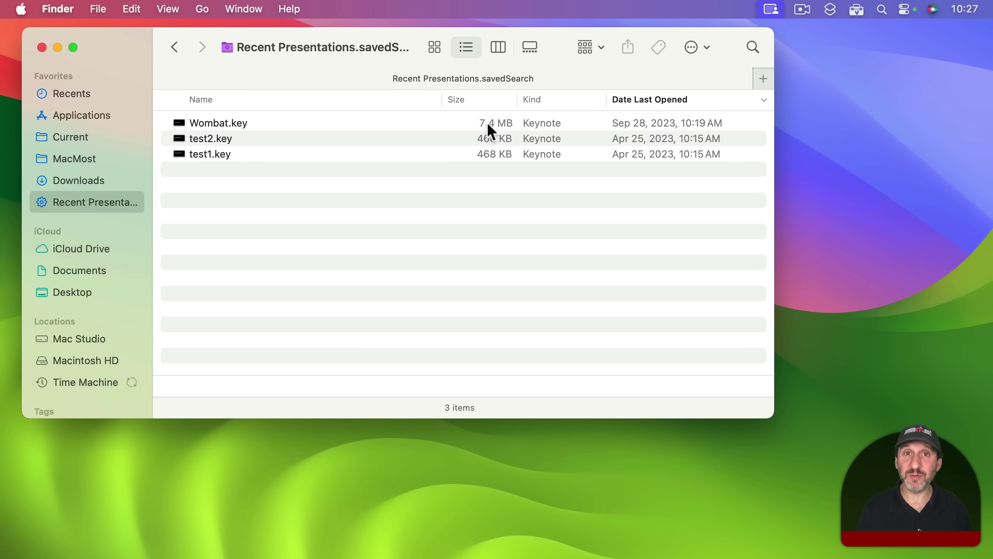
# Step: Show the search criteria of Recent Presentations, set the last opened period to 180 days, and save the search
pyautogui.rightClick(74, 202)
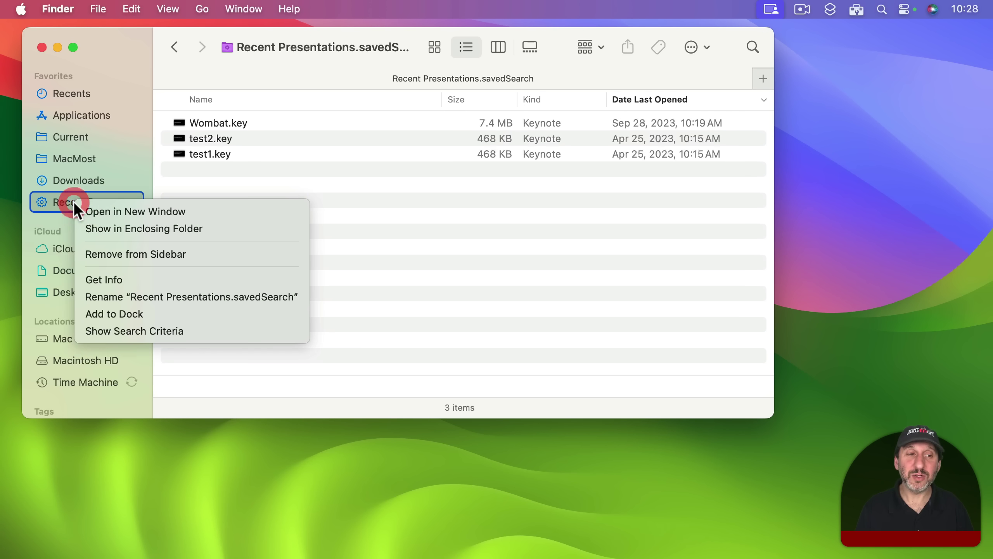
pyautogui.click(126, 329)
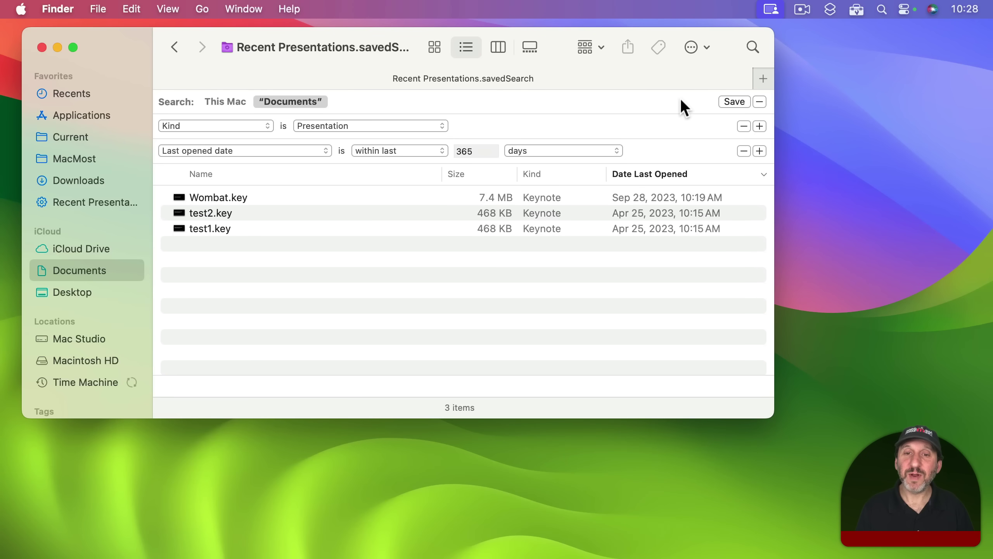
pyautogui.doubleClick(477, 151)
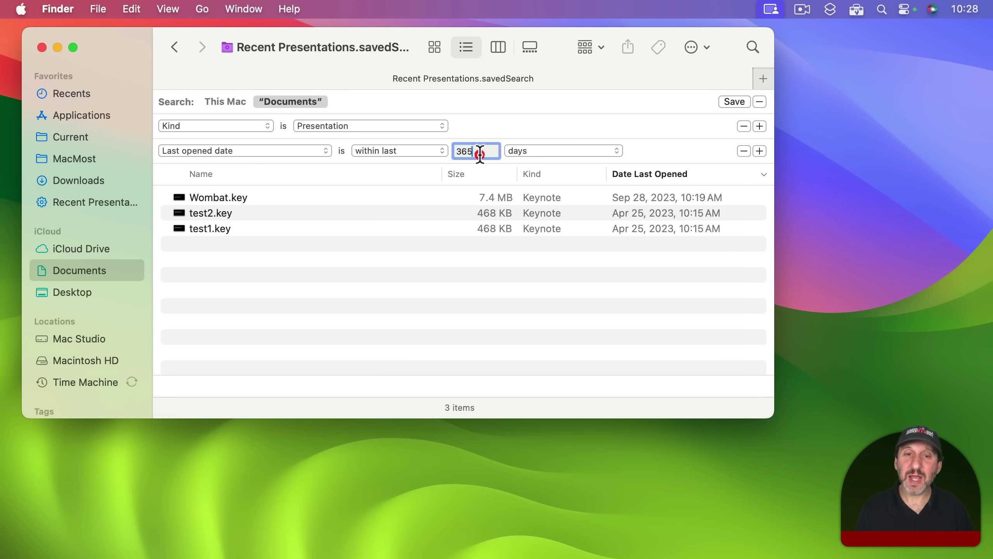
pyautogui.write('180')
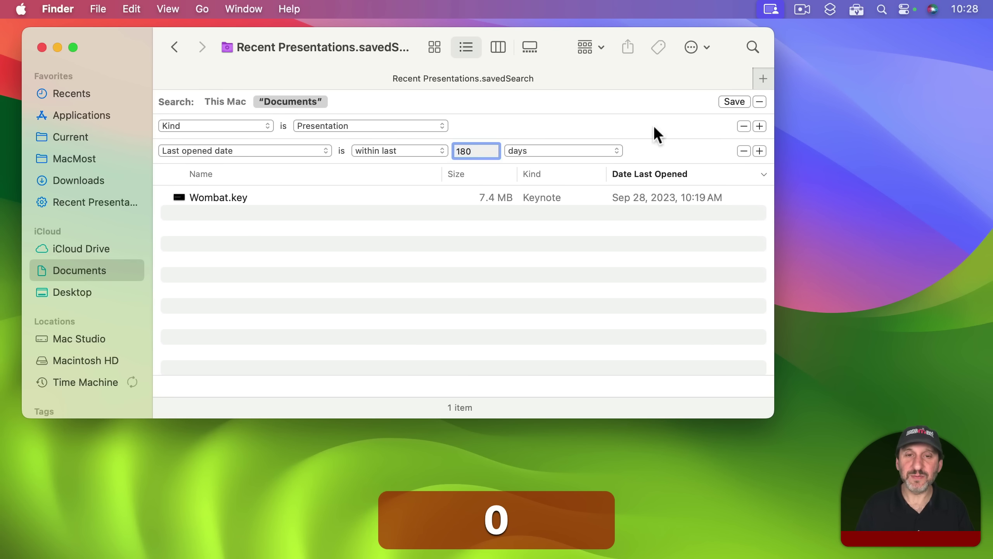
pyautogui.click(743, 101)
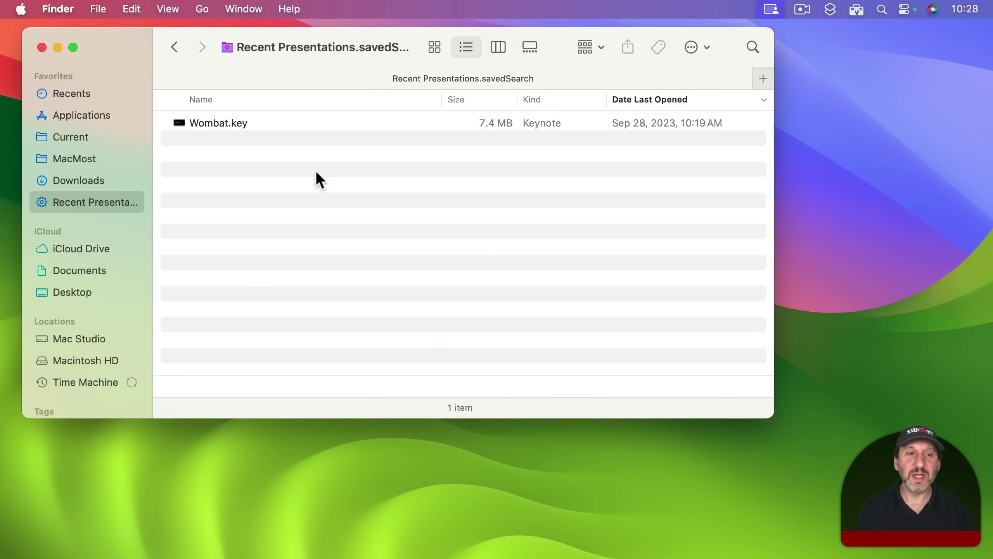